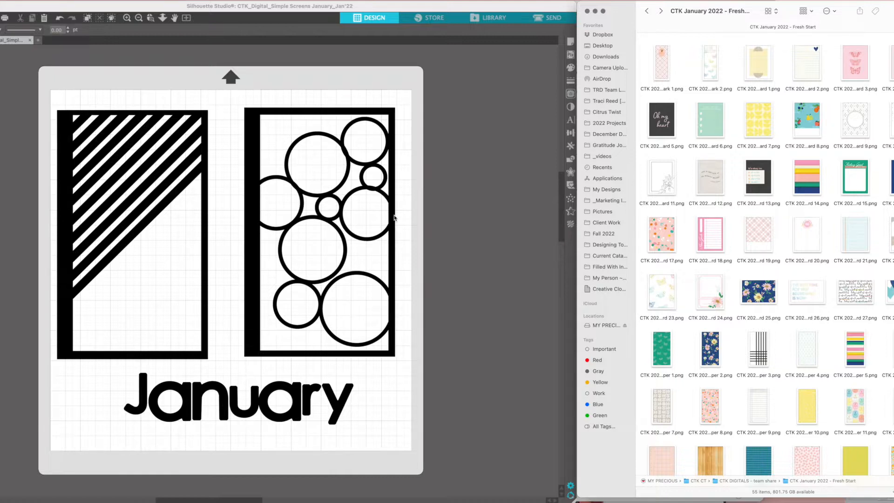
- Delete the diagonal-stripe frame and the January title, keeping only the circle-patterned frame
{"action": "left_click", "coordinate": [394, 218]}
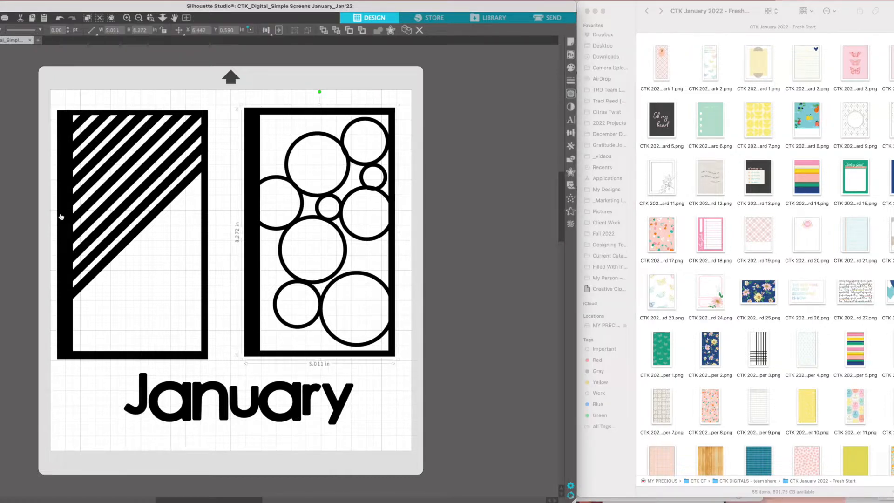
{"action": "key", "text": "super+a"}
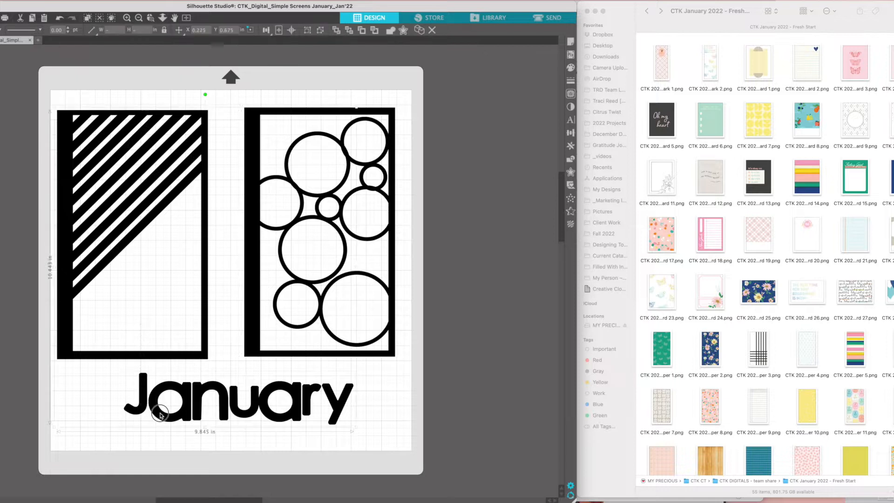
{"action": "key", "text": "Delete"}
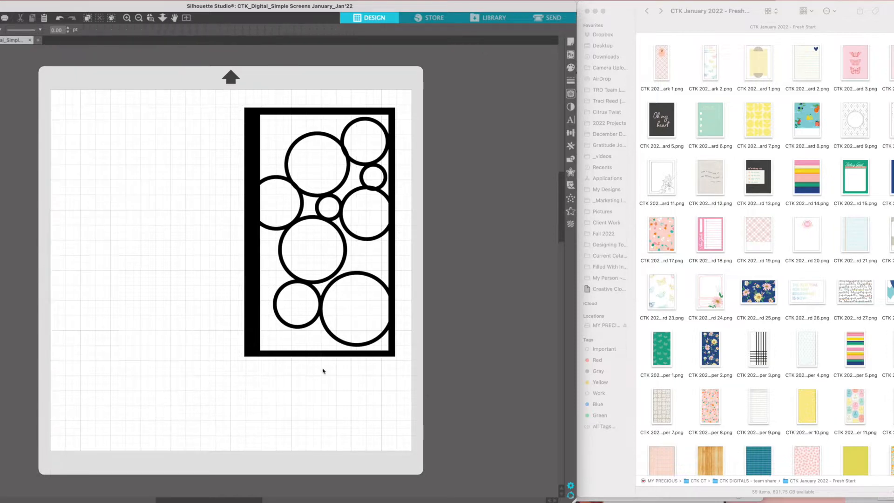
- Move the circle-patterned frame to the mat's left side and place a duplicate beside it on the right
{"action": "left_click", "coordinate": [345, 354]}
{"action": "left_click_drag", "start_coordinate": [348, 345], "coordinate": [177, 340]}
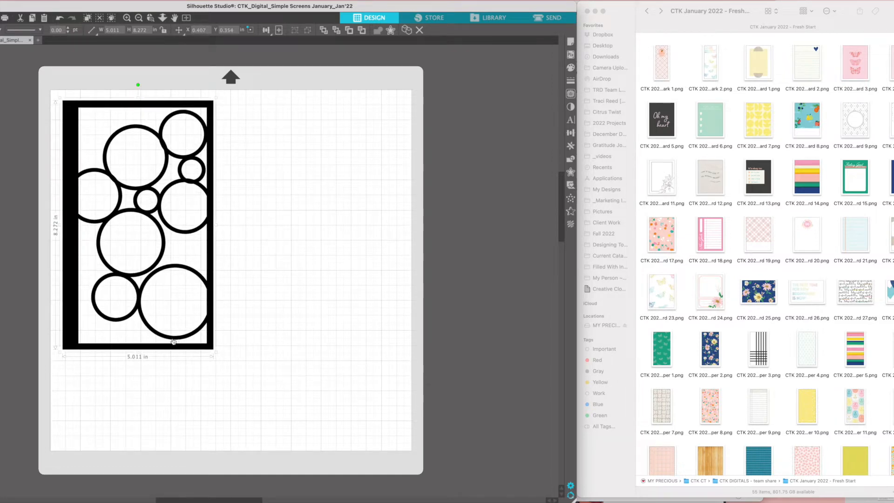
{"action": "left_click_drag", "start_coordinate": [174, 341], "coordinate": [381, 346]}
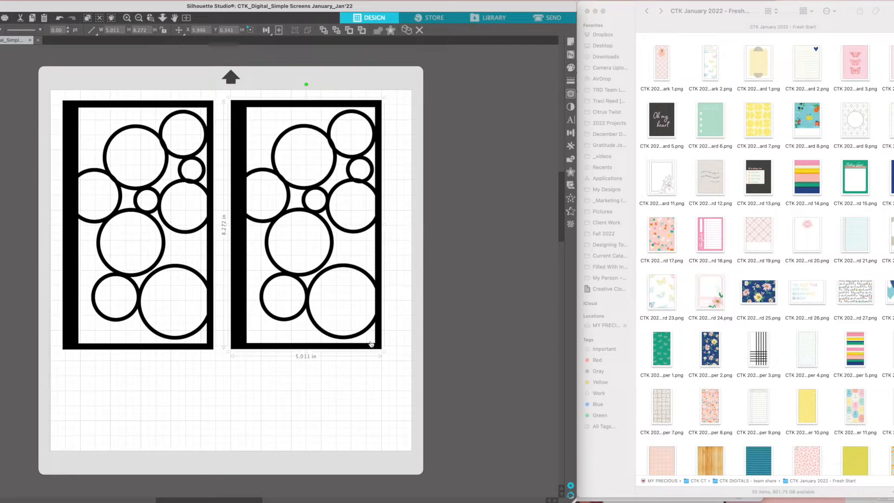
- Release the compound path of the duplicated frame and delete its outer border shape
{"action": "right_click", "coordinate": [339, 341]}
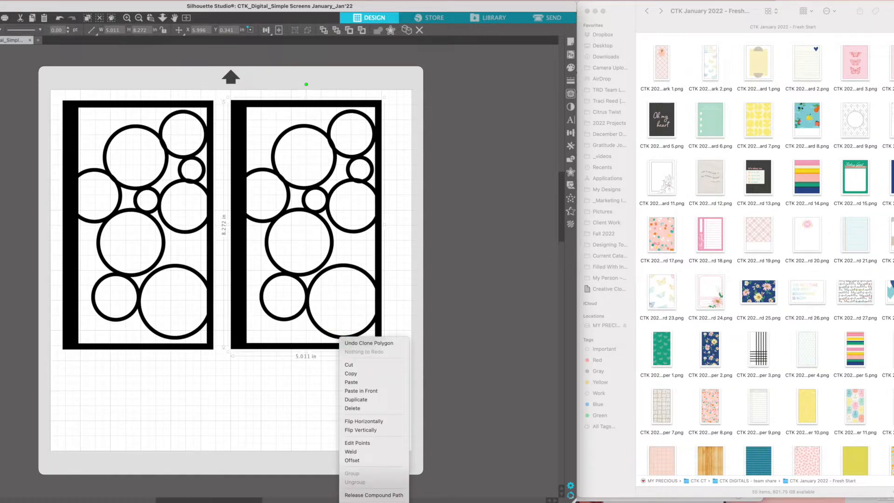
{"action": "left_click", "coordinate": [374, 497]}
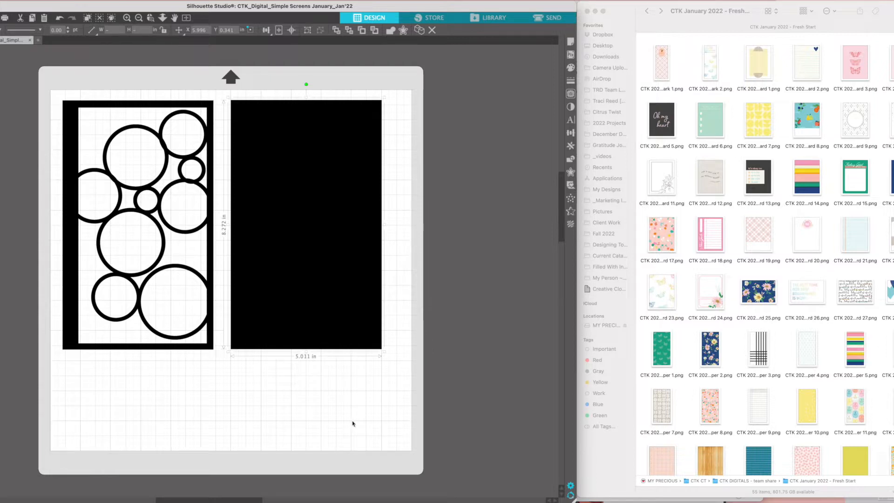
{"action": "left_click", "coordinate": [250, 325]}
{"action": "key", "text": "Delete"}
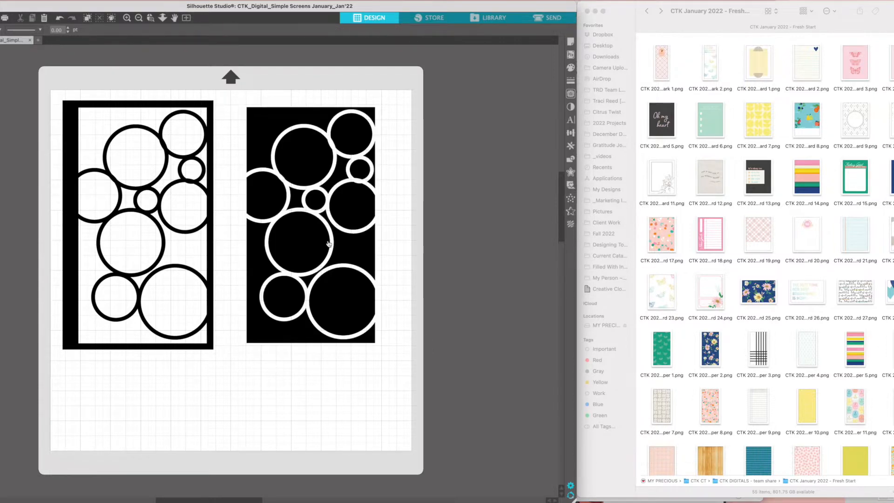
- Delete all the background pieces between the circles of the released copy, leaving only the solid circles
{"action": "left_click", "coordinate": [353, 250]}
{"action": "key", "text": "Delete"}
{"action": "left_click", "coordinate": [257, 254]}
{"action": "key", "text": "Delete"}
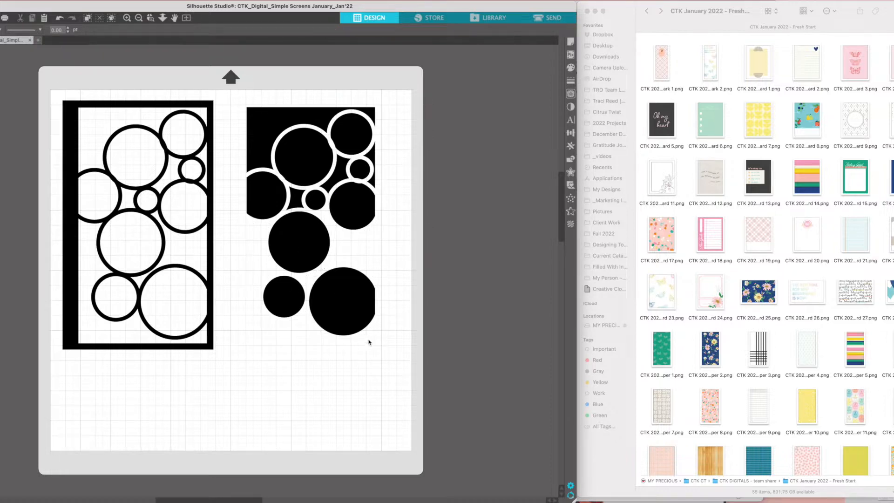
{"action": "left_click", "coordinate": [286, 198]}
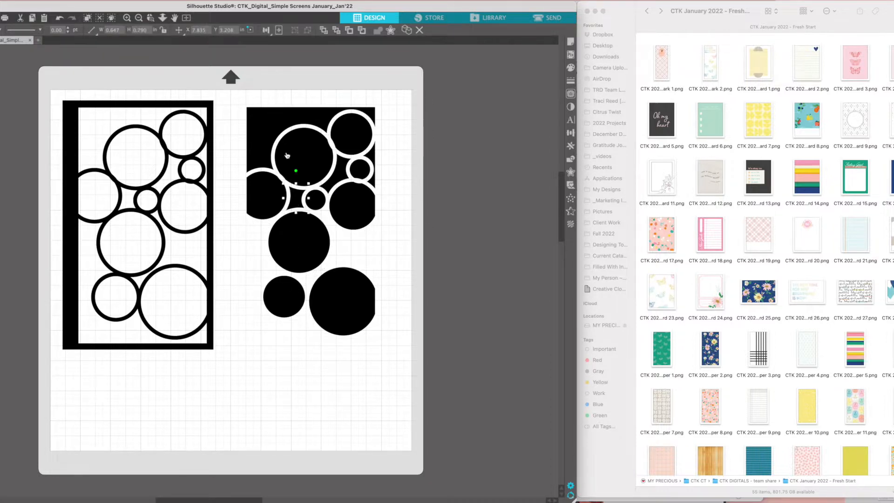
{"action": "key", "text": "Delete"}
{"action": "left_click", "coordinate": [343, 176]}
{"action": "key", "text": "Delete"}
{"action": "left_click", "coordinate": [372, 181]}
{"action": "key", "text": "Delete"}
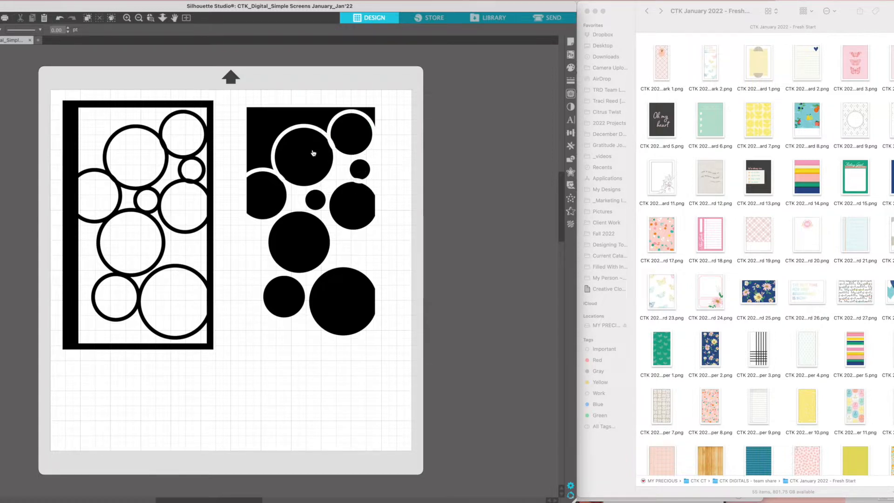
{"action": "left_click", "coordinate": [270, 126]}
{"action": "key", "text": "Delete"}
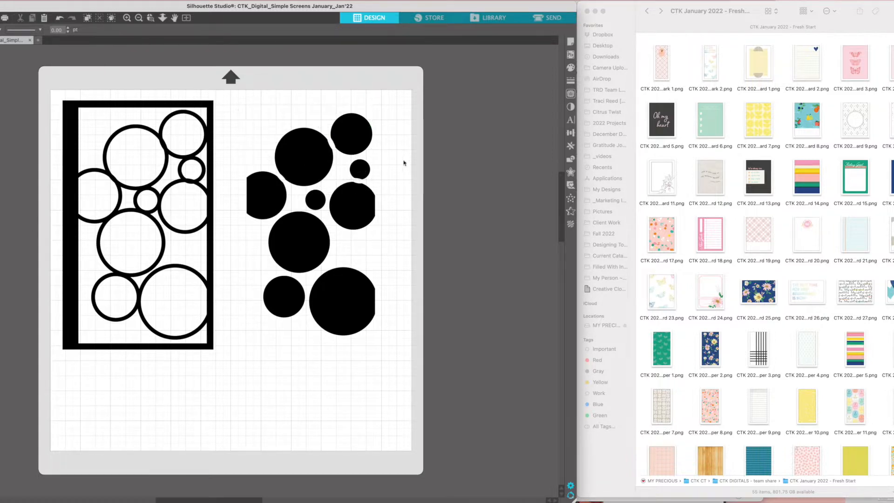
- Fill the circle-patterned frame with the wood-grain paper and the cut-off left circle with the multicolour striped card 14
{"action": "scroll", "coordinate": [381, 224], "scroll_direction": "down", "scroll_amount": 1}
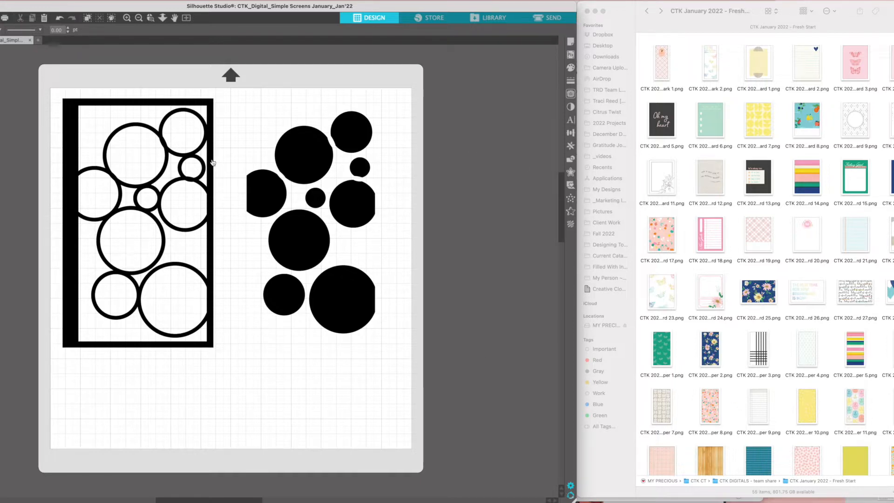
{"action": "left_click_drag", "start_coordinate": [720, 470], "coordinate": [199, 335]}
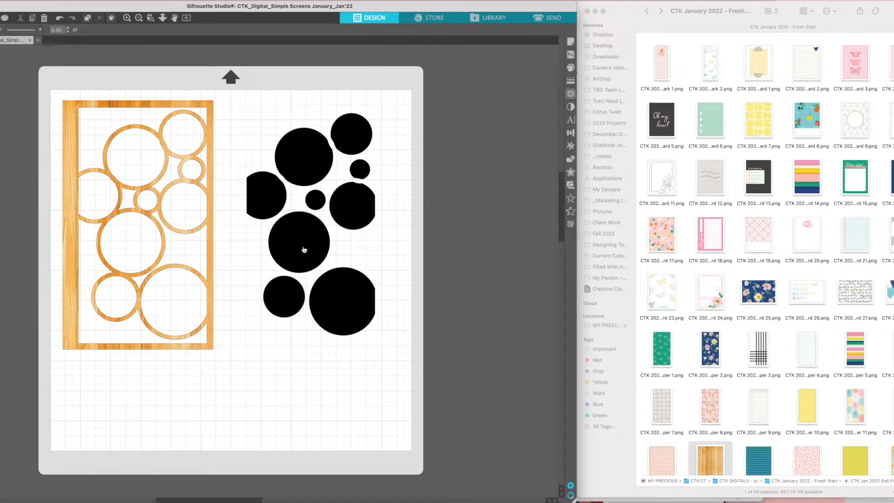
{"action": "scroll", "coordinate": [346, 156], "scroll_direction": "up", "scroll_amount": 2}
{"action": "scroll", "coordinate": [346, 156], "scroll_direction": "up", "scroll_amount": 1}
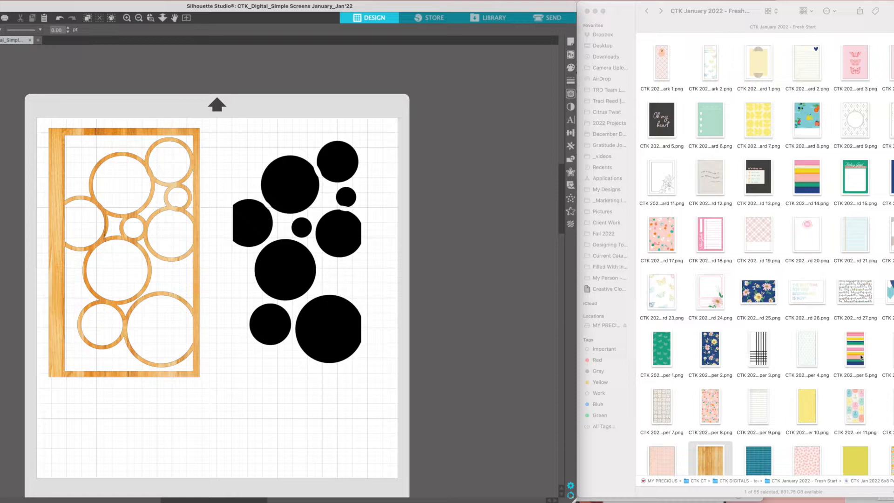
{"action": "left_click_drag", "start_coordinate": [807, 177], "coordinate": [259, 229]}
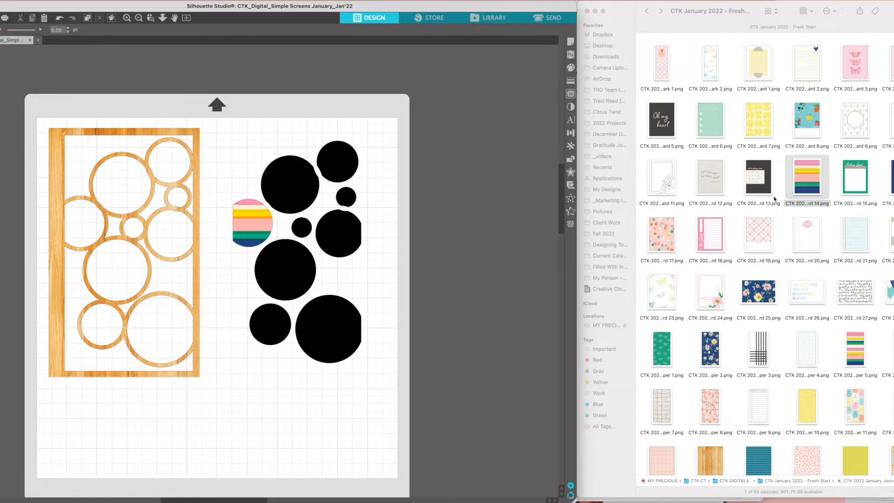
- Fill the upper-right circle with the teal striped paper and set its pattern scale to 300%
{"action": "scroll", "coordinate": [822, 355], "scroll_direction": "down", "scroll_amount": 4}
{"action": "left_click_drag", "start_coordinate": [764, 362], "coordinate": [341, 168]}
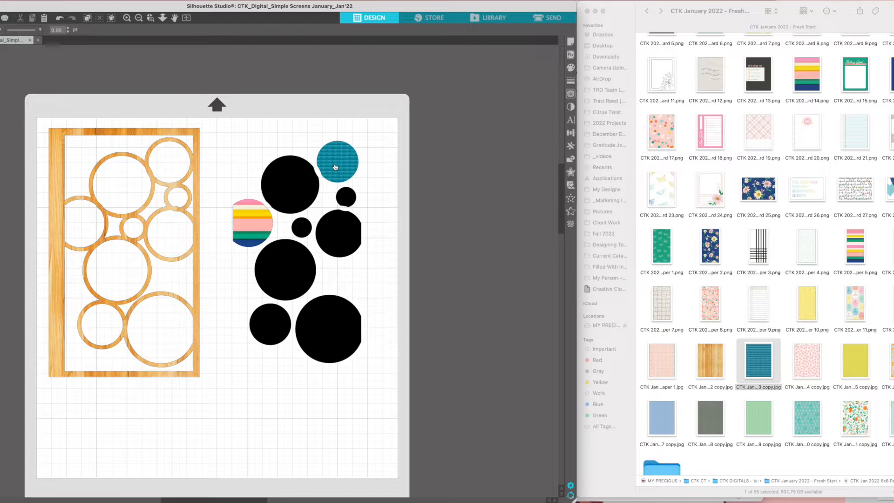
{"action": "left_click", "coordinate": [335, 167]}
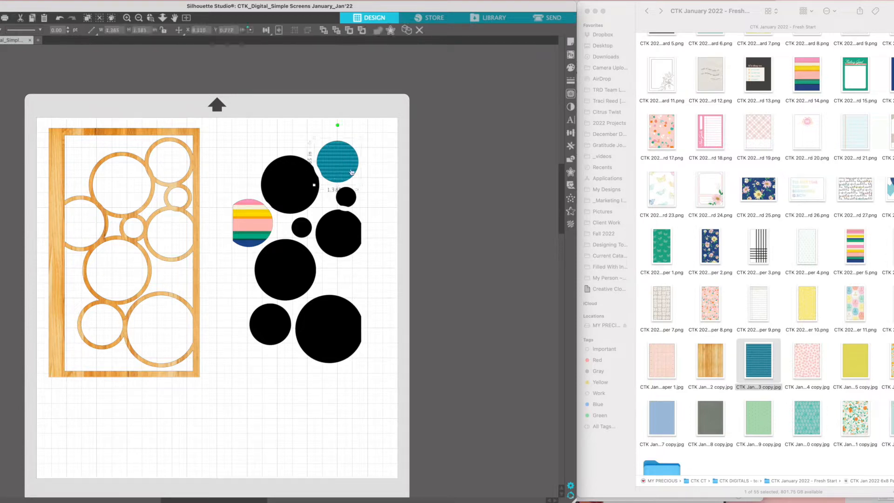
{"action": "left_click", "coordinate": [571, 69]}
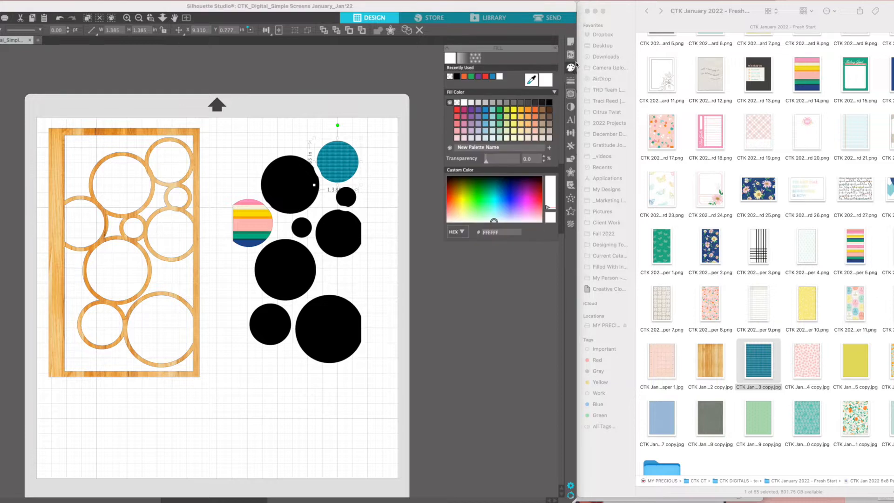
{"action": "left_click", "coordinate": [475, 58]}
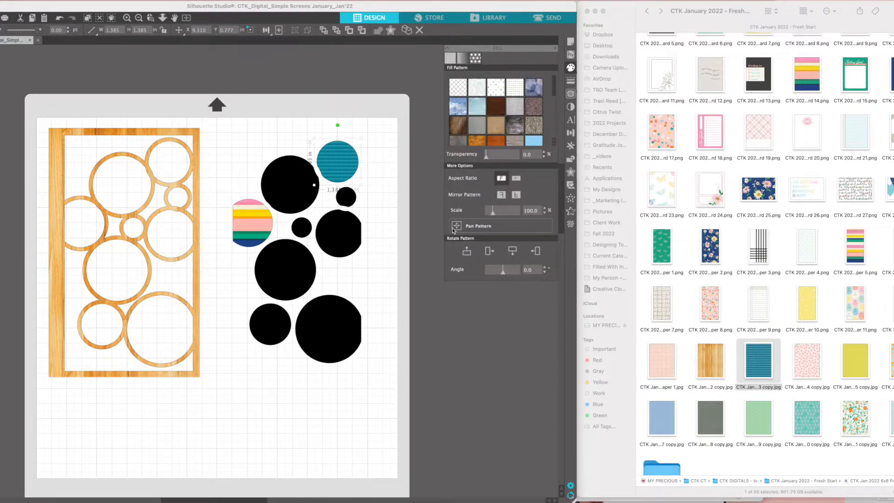
{"action": "left_click", "coordinate": [484, 238]}
{"action": "double_click", "coordinate": [514, 210]}
{"action": "key", "text": "Return"}
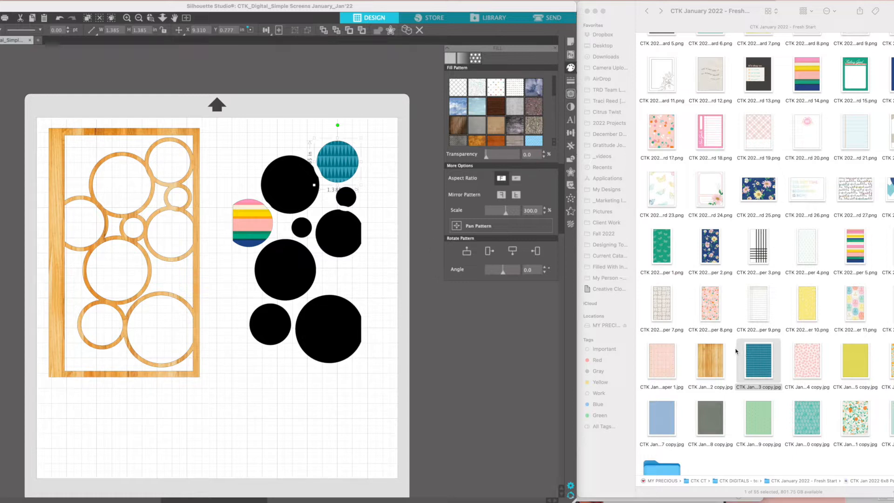
- Try yellow paper 10 on the lower-left circle, replace it with the olive-yellow paper, and set its pattern scale to 300%
{"action": "left_click_drag", "start_coordinate": [807, 311], "coordinate": [272, 329]}
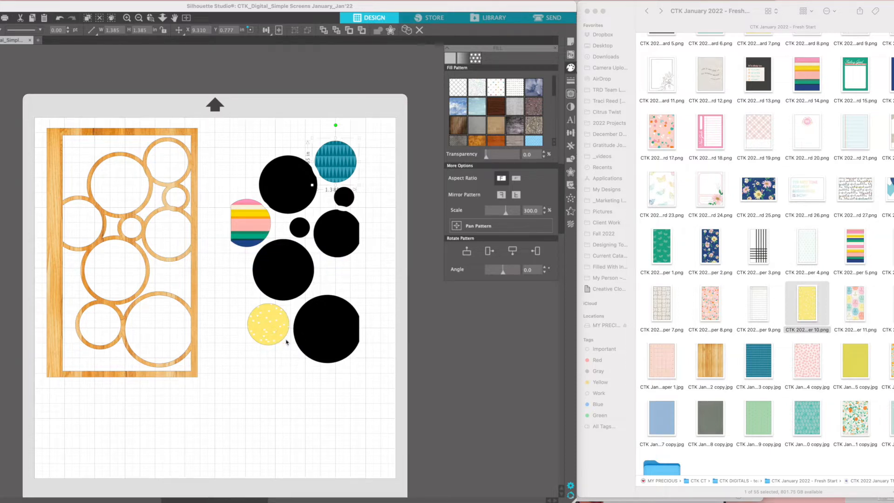
{"action": "left_click", "coordinate": [275, 336]}
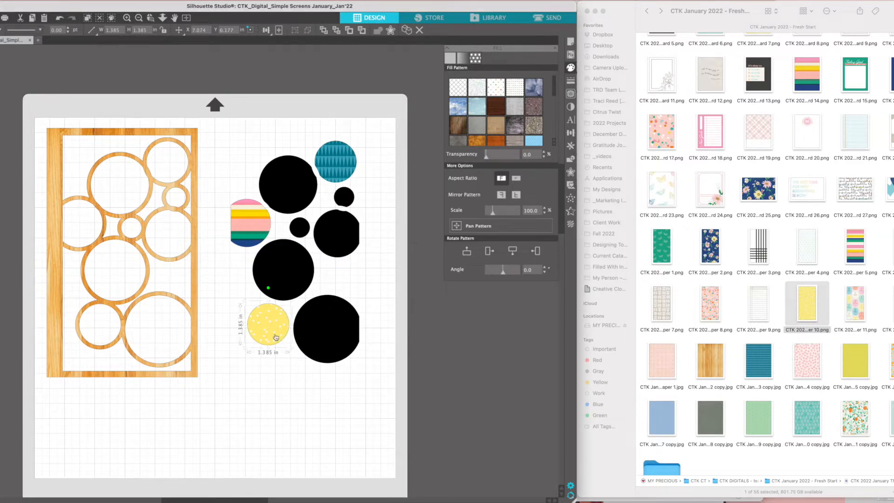
{"action": "left_click_drag", "start_coordinate": [854, 362], "coordinate": [254, 327]}
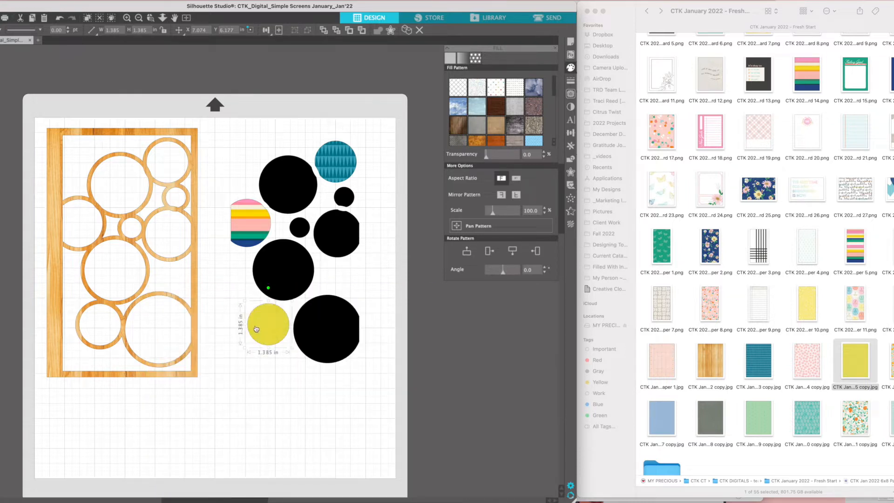
{"action": "double_click", "coordinate": [516, 211]}
{"action": "type", "text": "3"}
{"action": "key", "text": "Return"}
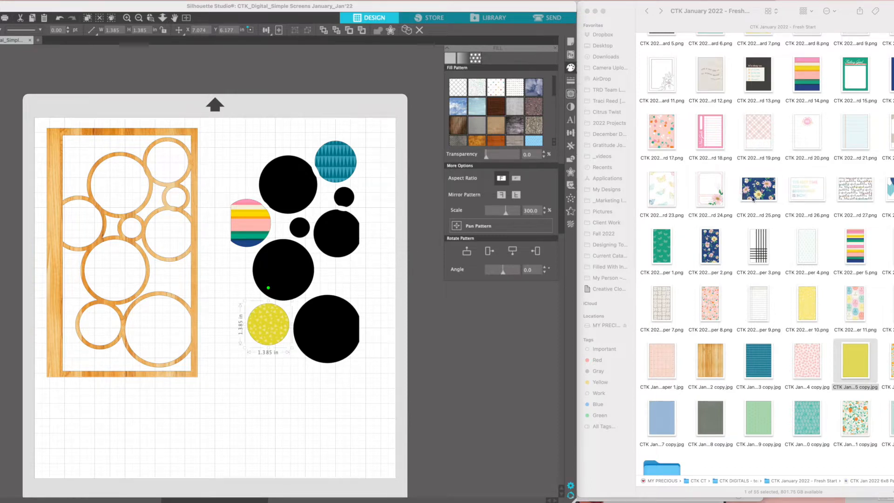
{"action": "left_click_drag", "start_coordinate": [665, 255], "coordinate": [349, 198]}
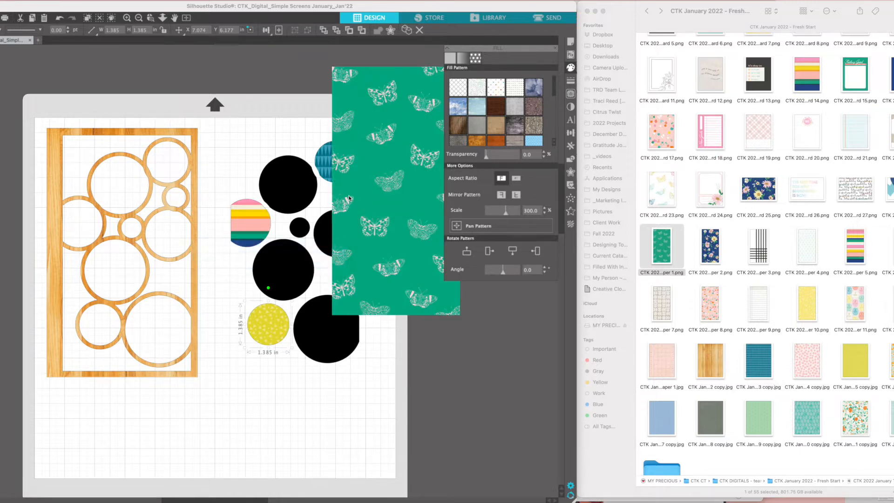
{"action": "left_click_drag", "start_coordinate": [386, 198], "coordinate": [414, 241]}
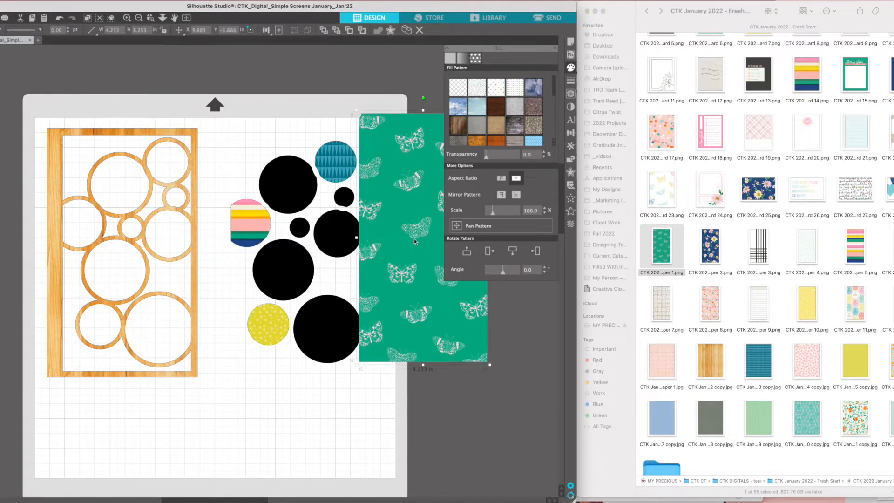
{"action": "key", "text": "Delete"}
- Fill the small circle below the teal one with green butterfly paper 1 at 300% scale and pan the pattern to centre a butterfly
{"action": "left_click_drag", "start_coordinate": [661, 245], "coordinate": [347, 201]}
{"action": "left_click_drag", "start_coordinate": [349, 200], "coordinate": [349, 201]}
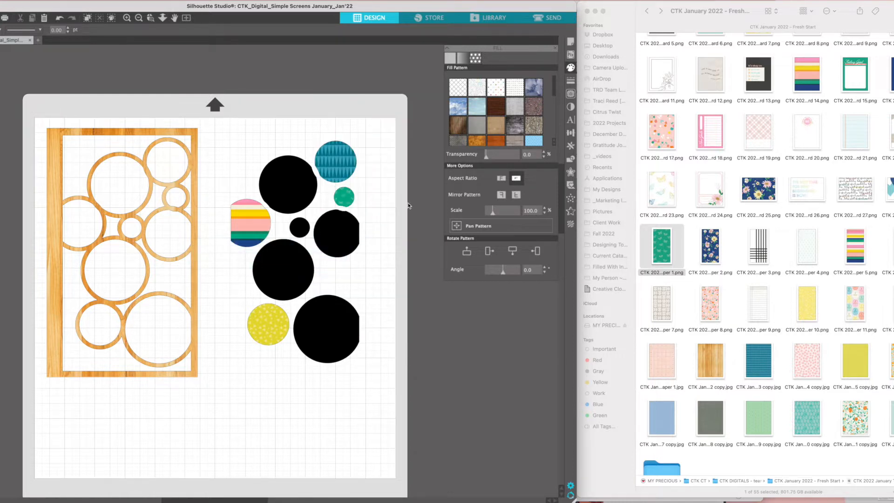
{"action": "left_click", "coordinate": [350, 201]}
{"action": "double_click", "coordinate": [531, 211]}
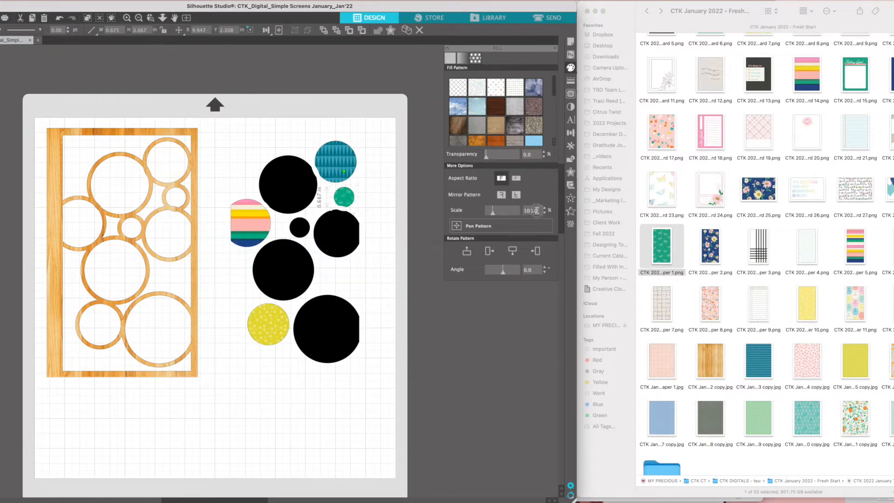
{"action": "type", "text": "300"}
{"action": "key", "text": "Return"}
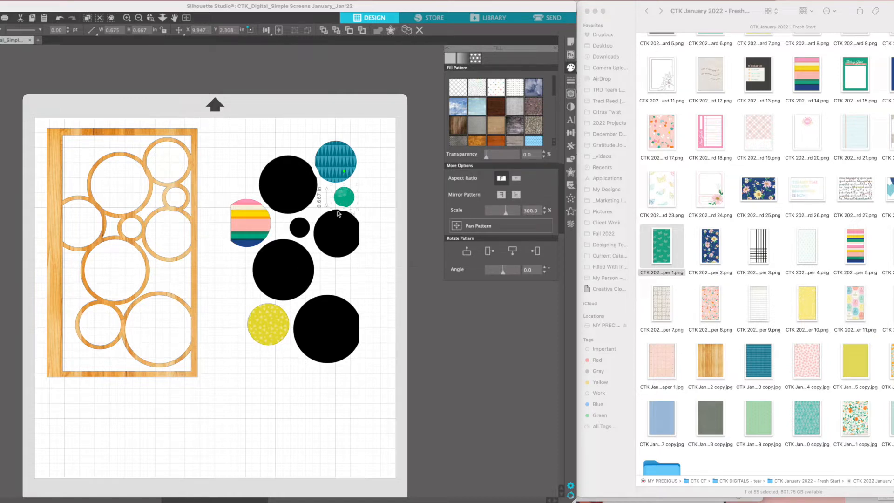
{"action": "left_click", "coordinate": [465, 227]}
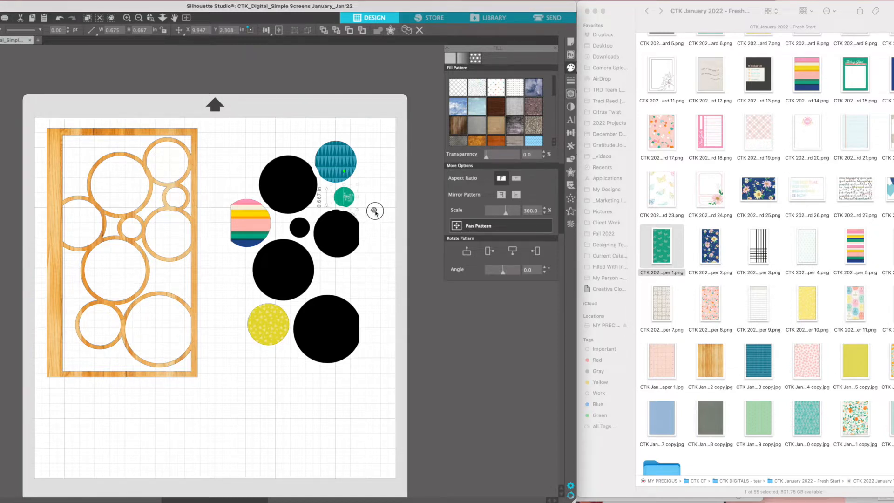
{"action": "mouse_move", "coordinate": [352, 236]}
{"action": "left_mouse_down"}
{"action": "mouse_move", "coordinate": [345, 243]}
{"action": "mouse_move", "coordinate": [352, 220]}
{"action": "mouse_move", "coordinate": [352, 238]}
{"action": "left_mouse_up"}
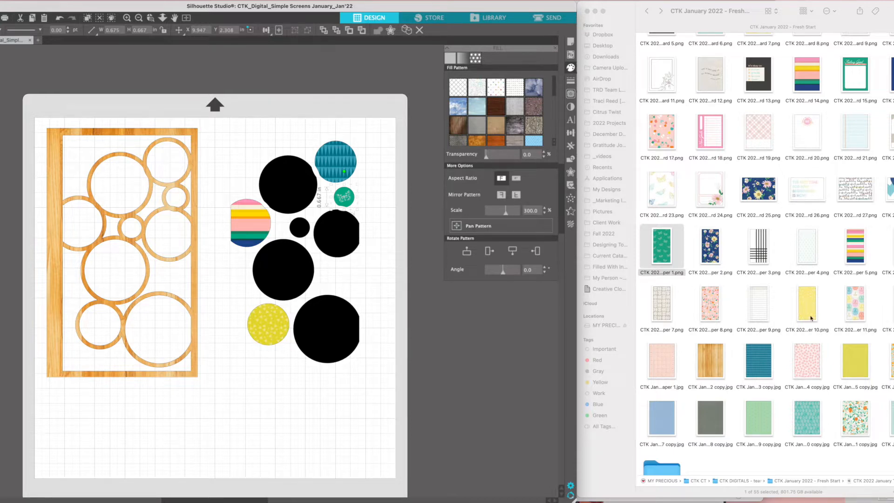
- Fill the small middle circle with the light green paper and set its pattern scale to 300%
{"action": "scroll", "coordinate": [782, 414], "scroll_direction": "up", "scroll_amount": 2}
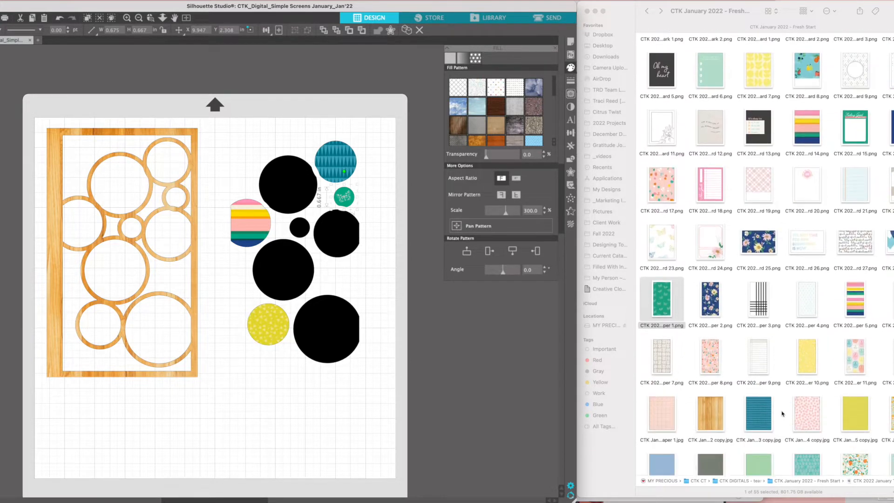
{"action": "scroll", "coordinate": [782, 413], "scroll_direction": "down", "scroll_amount": 3}
{"action": "left_click", "coordinate": [758, 384]}
{"action": "left_click_drag", "start_coordinate": [764, 395], "coordinate": [304, 233]}
{"action": "left_click", "coordinate": [300, 228]}
{"action": "double_click", "coordinate": [532, 211]}
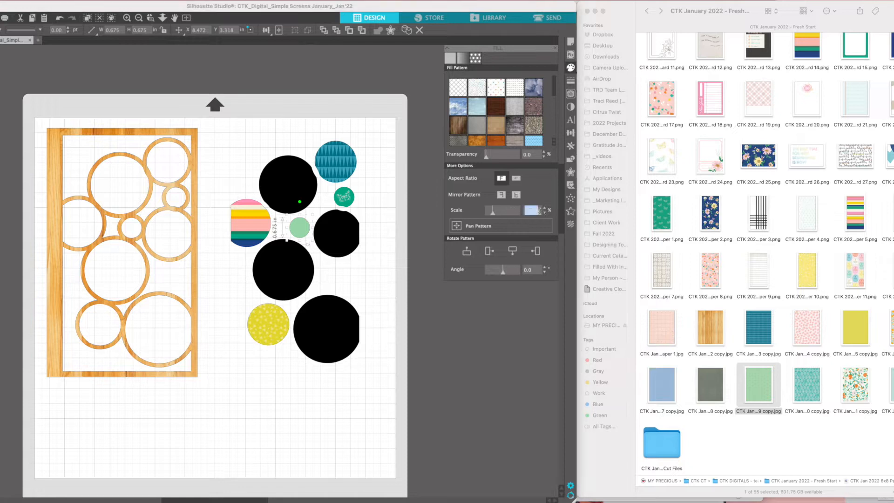
{"action": "type", "text": "5"}
{"action": "type", "text": "00"}
{"action": "key", "text": "Return"}
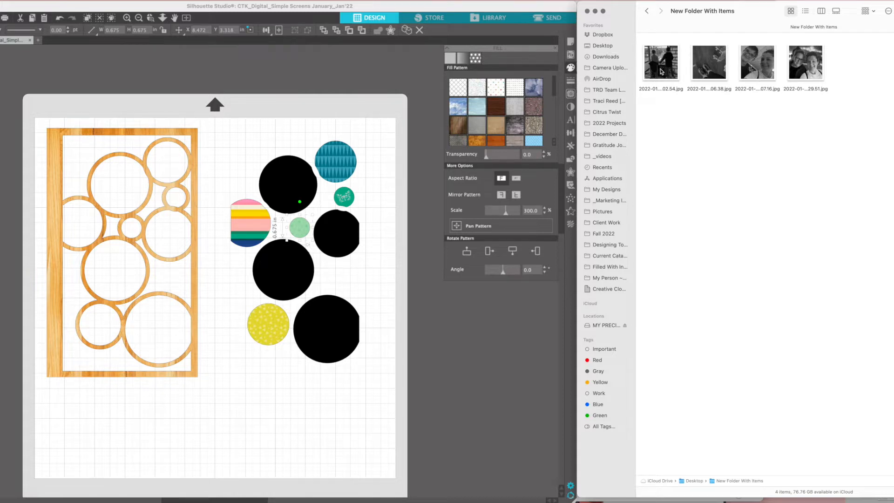
- Fill the four remaining black circles with the four black-and-white photos from the open folder
{"action": "left_click_drag", "start_coordinate": [660, 71], "coordinate": [345, 242]}
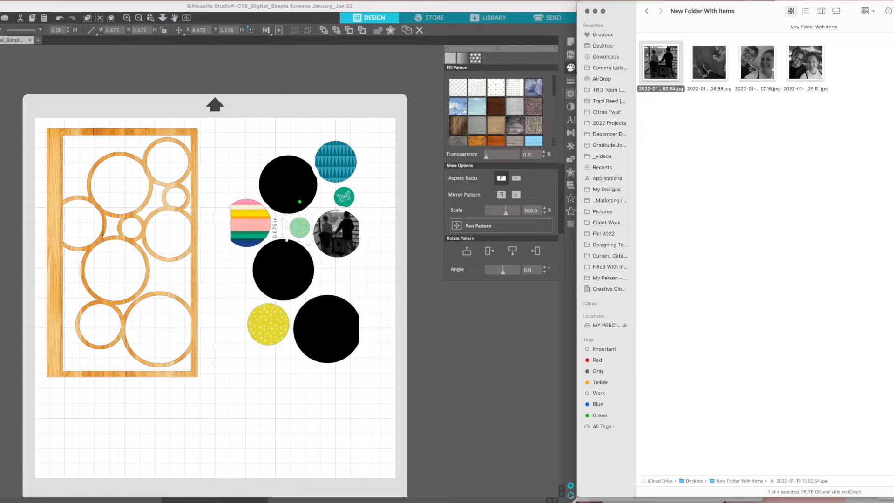
{"action": "left_click_drag", "start_coordinate": [715, 60], "coordinate": [393, 310]}
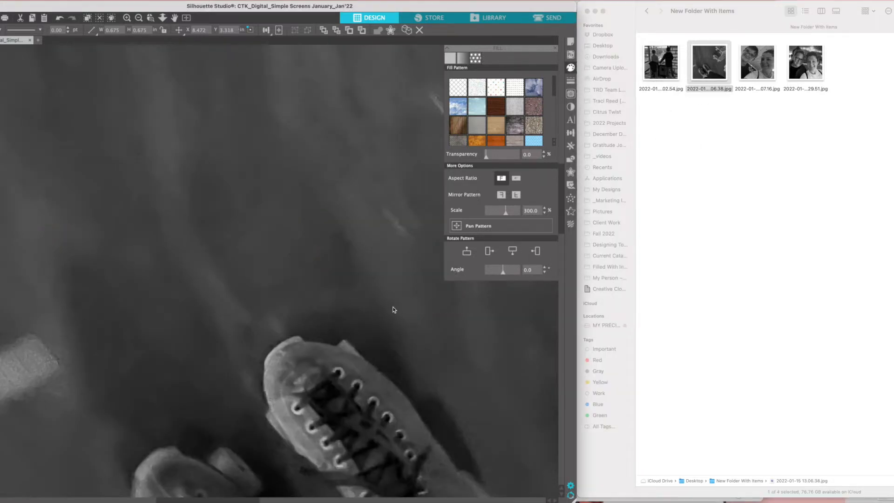
{"action": "left_click_drag", "start_coordinate": [708, 62], "coordinate": [333, 337]}
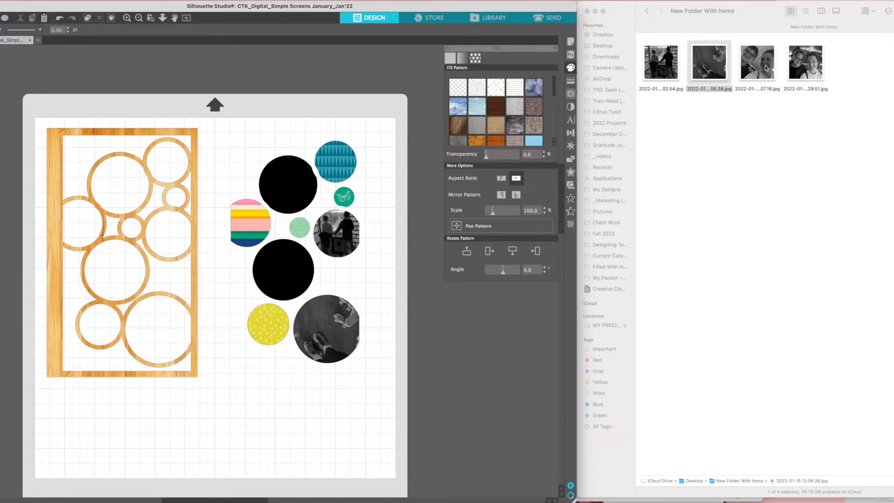
{"action": "left_click_drag", "start_coordinate": [766, 67], "coordinate": [283, 269]}
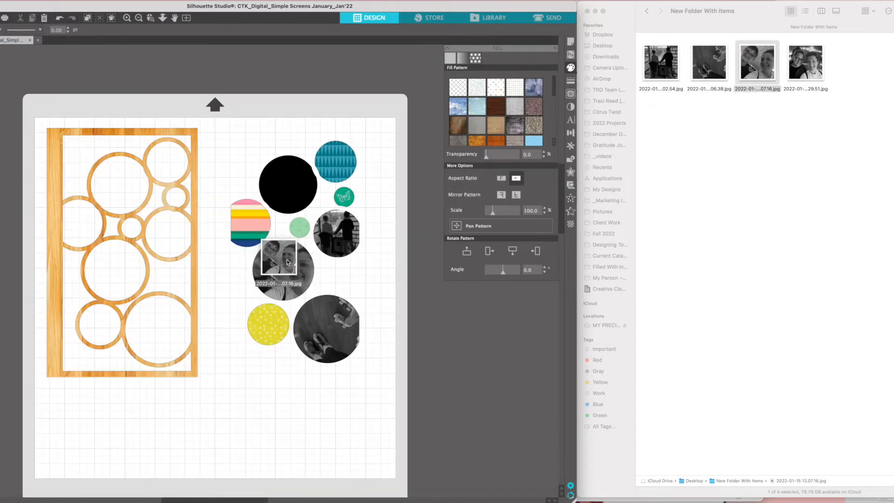
{"action": "left_click_drag", "start_coordinate": [805, 63], "coordinate": [298, 188]}
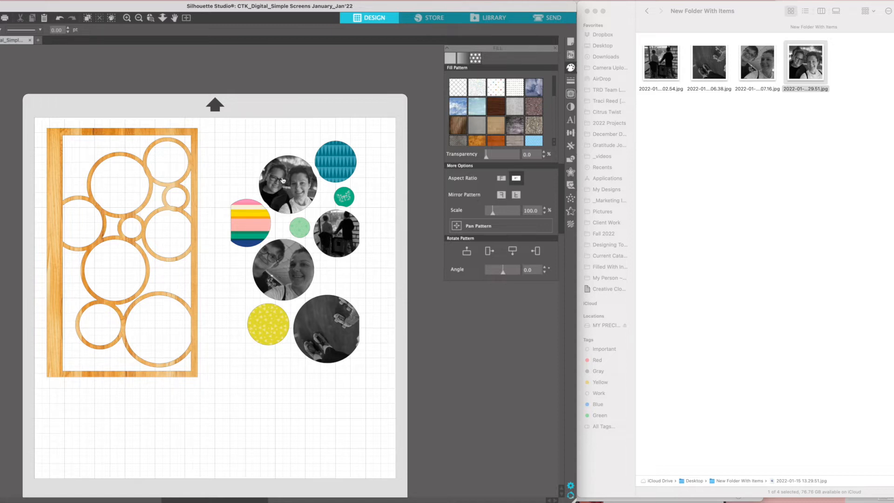
- Try adding a 0.100 in offset around all the paper and photo circles in their tightly packed arrangement
{"action": "left_click_drag", "start_coordinate": [241, 134], "coordinate": [369, 385]}
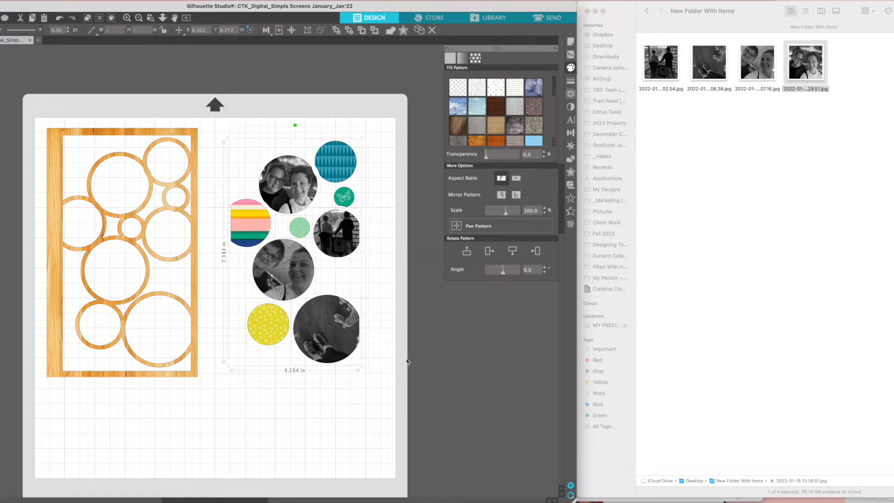
{"action": "left_click", "coordinate": [571, 173]}
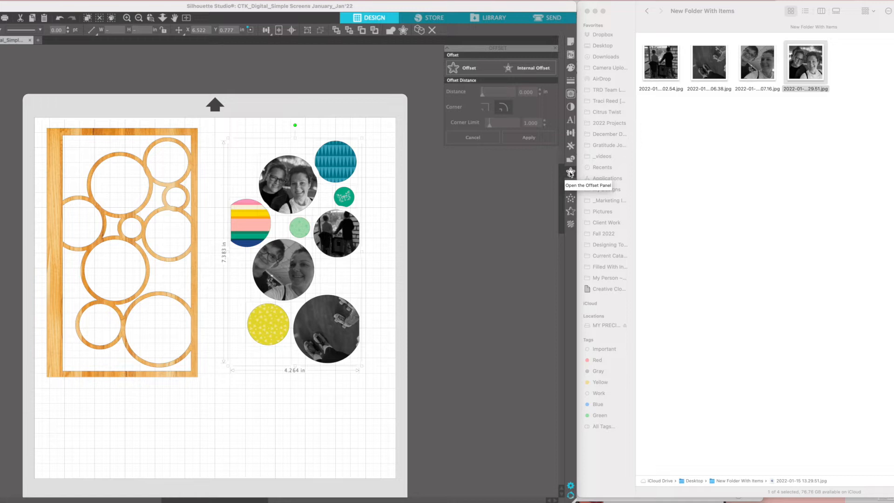
{"action": "left_click", "coordinate": [460, 69]}
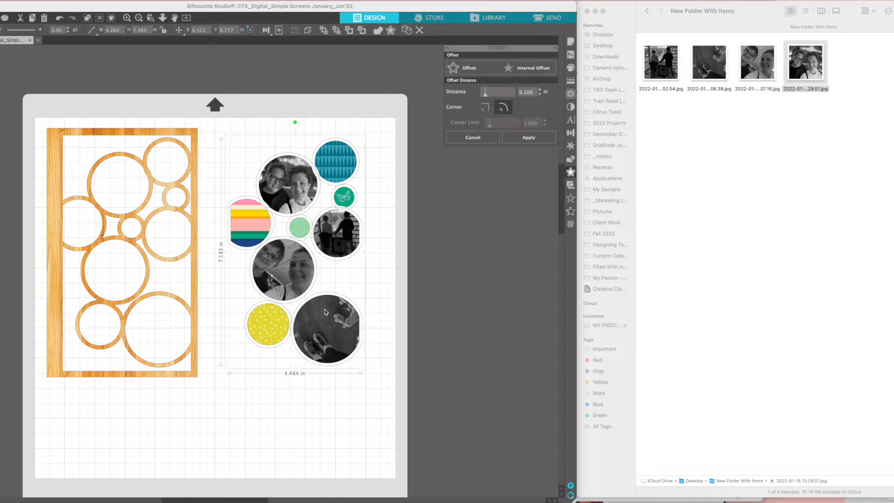
{"action": "left_click", "coordinate": [344, 288]}
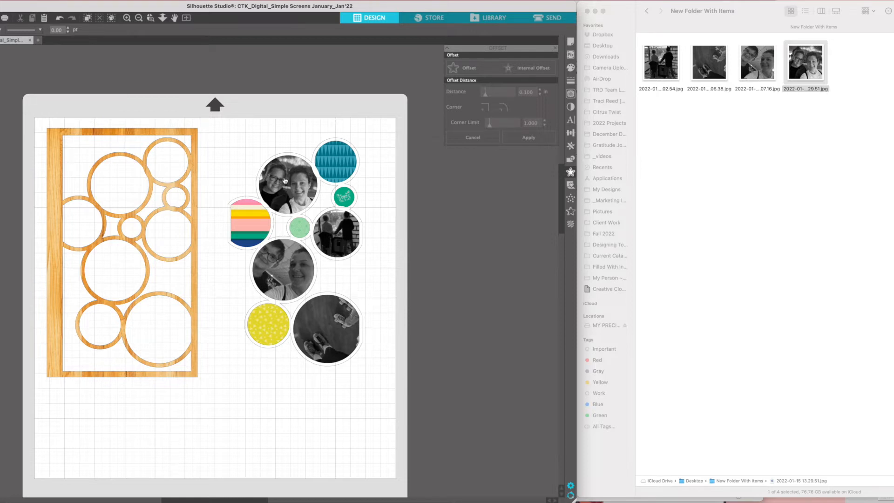
{"action": "left_click", "coordinate": [326, 249]}
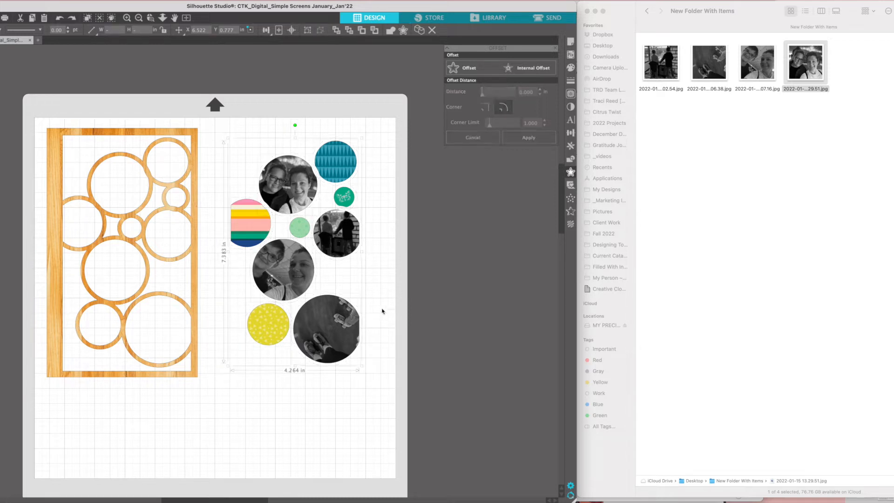
- Spread the circles apart, placing the four photo circles low on the page and the five patterned circles beside the frame's upper half
{"action": "left_click_drag", "start_coordinate": [325, 331], "coordinate": [347, 424]}
{"action": "left_click_drag", "start_coordinate": [278, 263], "coordinate": [275, 401]}
{"action": "left_click_drag", "start_coordinate": [262, 417], "coordinate": [256, 420]}
{"action": "left_click_drag", "start_coordinate": [332, 236], "coordinate": [299, 384]}
{"action": "left_click_drag", "start_coordinate": [275, 326], "coordinate": [292, 264]}
{"action": "left_click_drag", "start_coordinate": [318, 202], "coordinate": [216, 455]}
{"action": "left_click_drag", "start_coordinate": [248, 215], "coordinate": [235, 170]}
{"action": "left_click_drag", "start_coordinate": [284, 258], "coordinate": [249, 247]}
{"action": "left_click_drag", "start_coordinate": [308, 231], "coordinate": [333, 249]}
{"action": "mouse_move", "coordinate": [336, 174]}
{"action": "left_mouse_down"}
{"action": "mouse_move", "coordinate": [302, 187]}
{"action": "mouse_move", "coordinate": [294, 205]}
{"action": "mouse_move", "coordinate": [343, 192]}
{"action": "mouse_move", "coordinate": [343, 183]}
{"action": "left_mouse_up"}
{"action": "left_click_drag", "start_coordinate": [196, 450], "coordinate": [177, 449]}
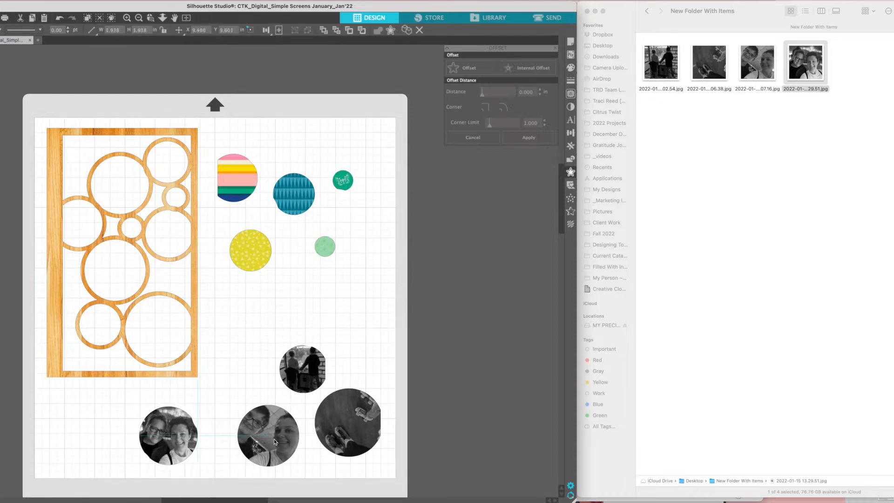
{"action": "left_click_drag", "start_coordinate": [276, 443], "coordinate": [265, 444]}
{"action": "left_click_drag", "start_coordinate": [286, 409], "coordinate": [294, 383]}
- Add a 0.100 in rounded offset around all nine spread-out paper and photo circles
{"action": "left_click", "coordinate": [253, 408], "text": "shift"}
{"action": "left_click", "coordinate": [296, 370], "text": "shift"}
{"action": "left_click", "coordinate": [169, 442], "text": "shift"}
{"action": "left_click", "coordinate": [241, 176], "text": "shift"}
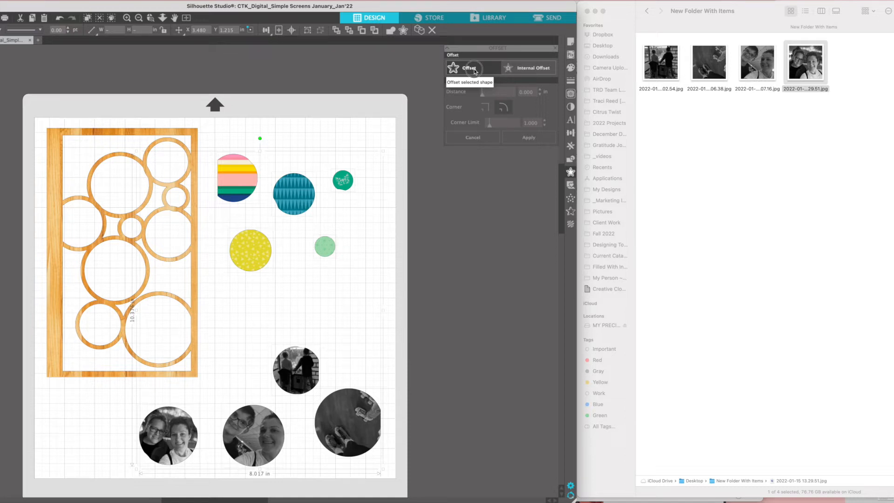
{"action": "left_click", "coordinate": [469, 68]}
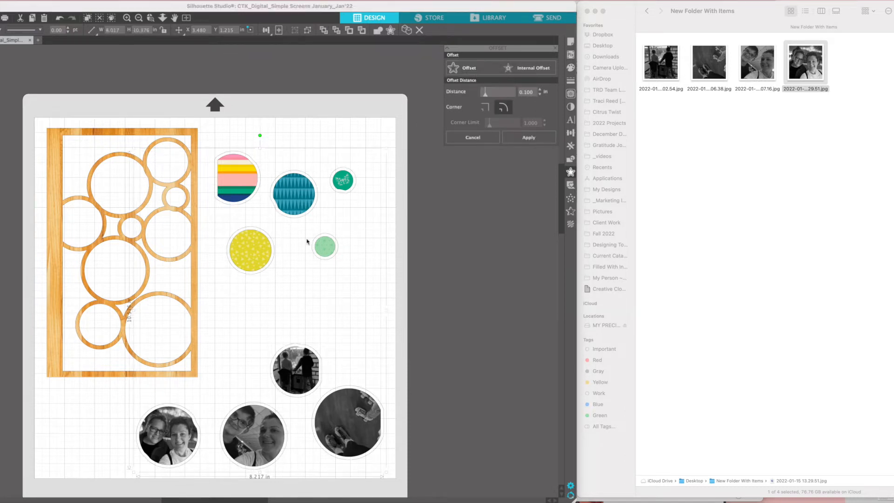
{"action": "scroll", "coordinate": [308, 243], "scroll_direction": "down", "scroll_amount": 1}
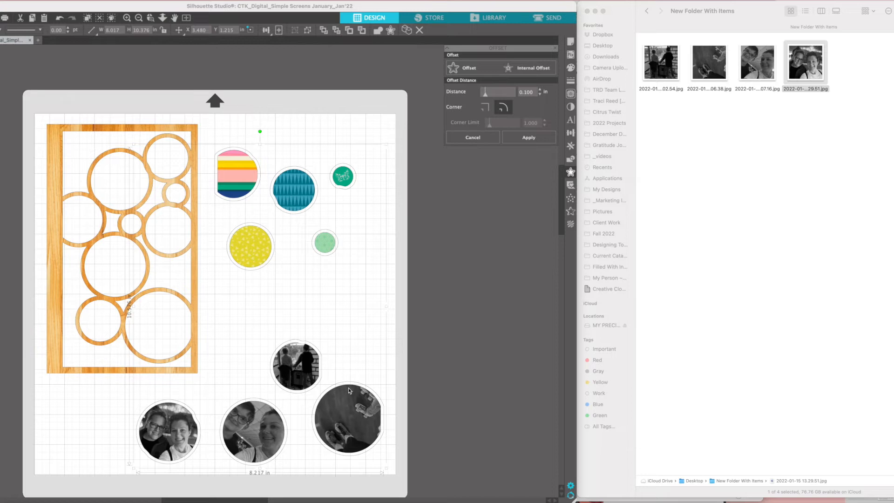
{"action": "left_click", "coordinate": [352, 351]}
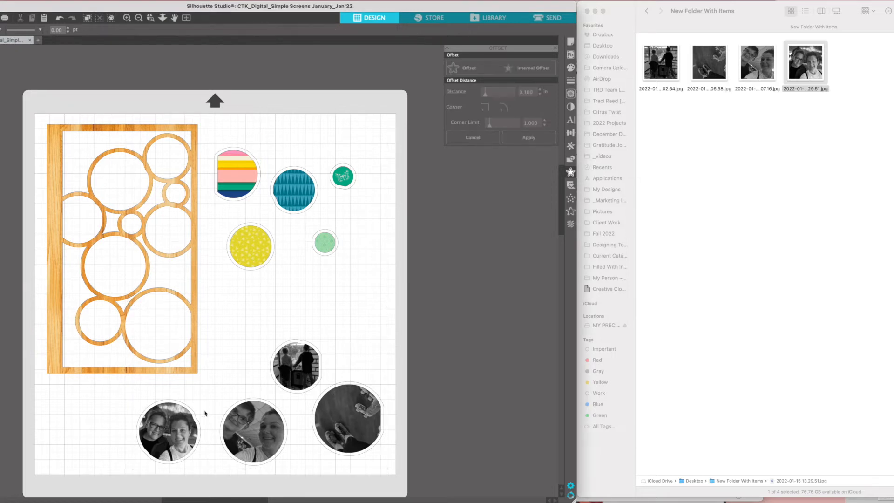
- Try moving the photo circles off the page without the offset of the standing-couple photo, and undo the move
{"action": "left_click", "coordinate": [338, 437]}
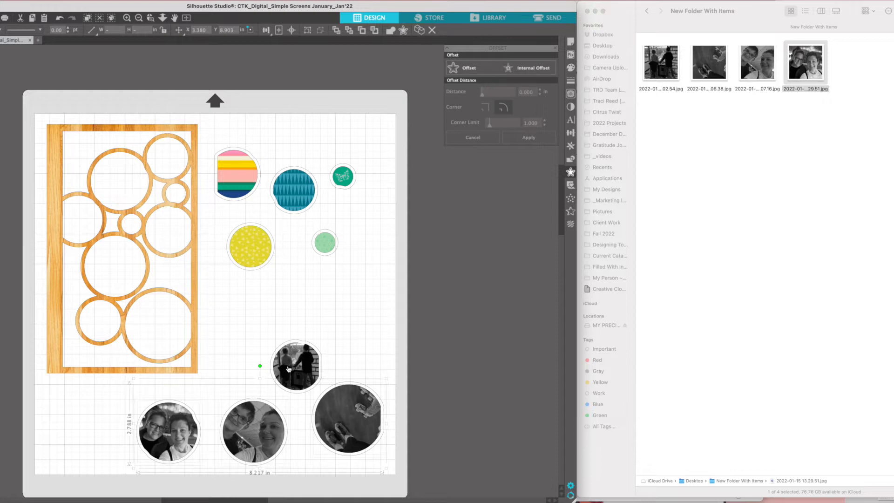
{"action": "left_click_drag", "start_coordinate": [287, 372], "coordinate": [484, 395]}
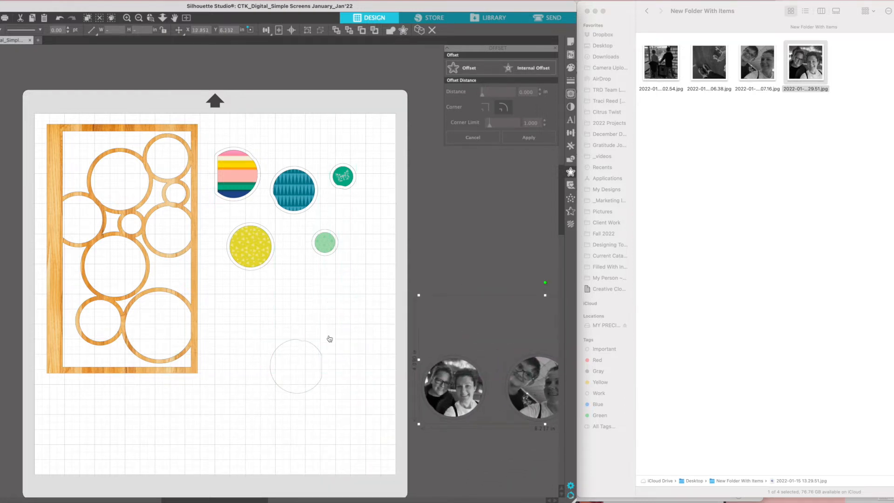
{"action": "key", "text": "super+z"}
{"action": "key", "text": "super+z"}
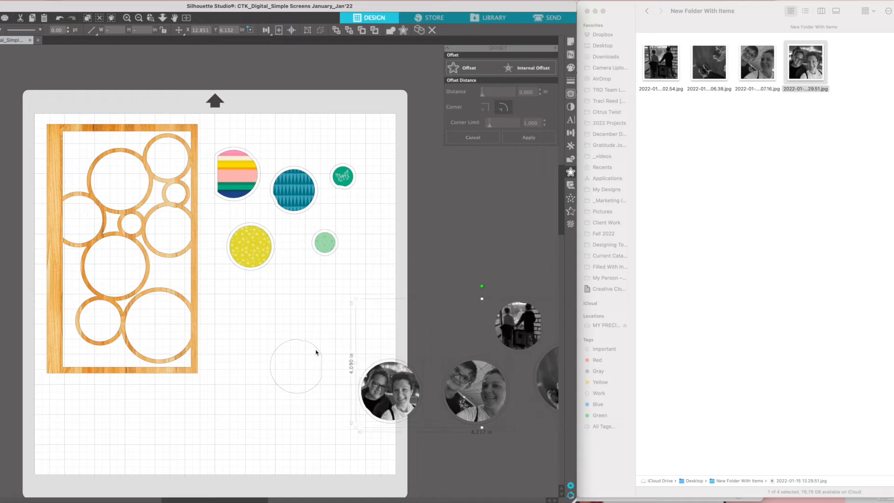
{"action": "key", "text": "super+z"}
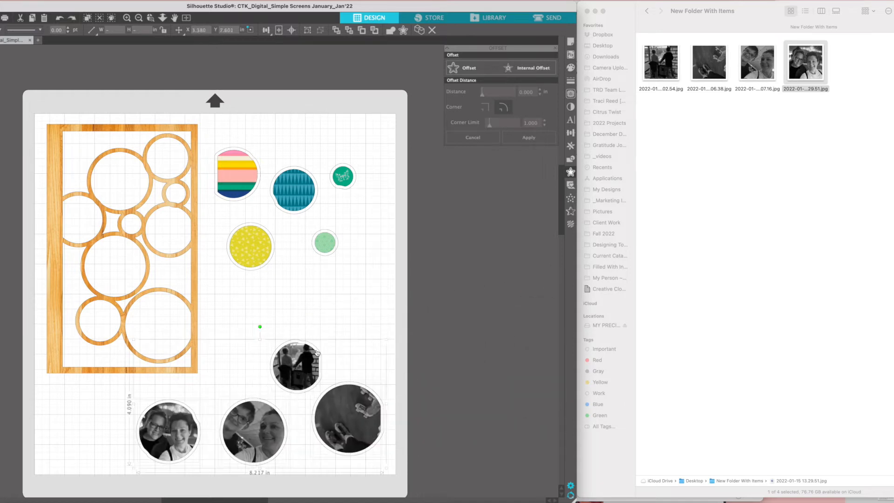
- Move all four photo circles together with their offset outlines off the page beside the mat
{"action": "left_click", "coordinate": [280, 378], "text": "shift"}
{"action": "left_click", "coordinate": [291, 375], "text": "shift"}
{"action": "left_click_drag", "start_coordinate": [289, 378], "coordinate": [556, 302]}
{"action": "left_click_drag", "start_coordinate": [419, 331], "coordinate": [462, 353]}
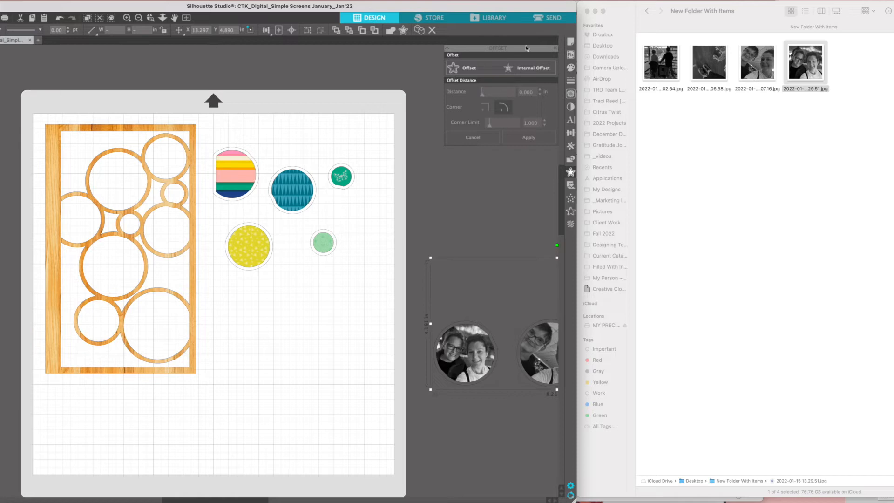
- Set the page size to 8.5 in wide by 11 in high
{"action": "left_click", "coordinate": [571, 43]}
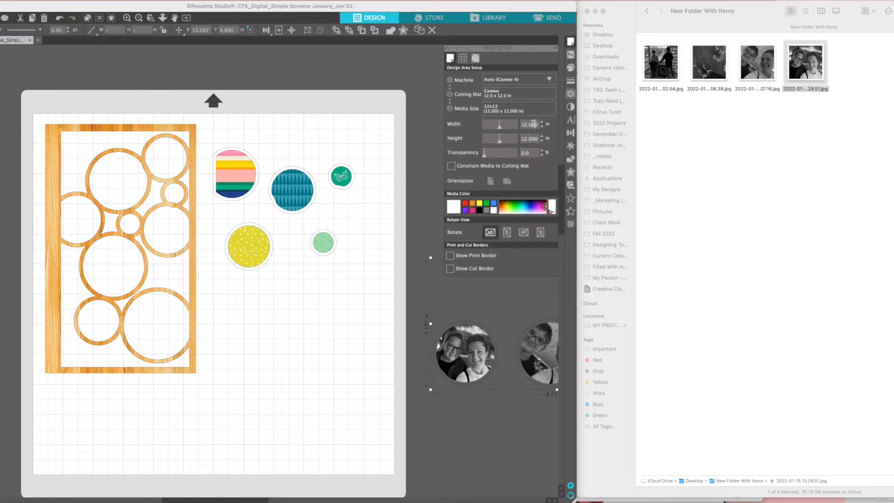
{"action": "double_click", "coordinate": [536, 123]}
{"action": "type", "text": "8.5"}
{"action": "key", "text": "Tab"}
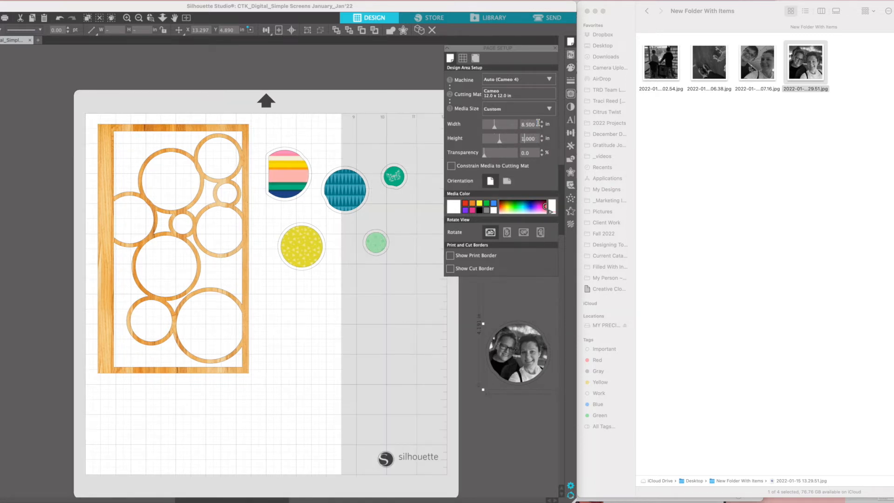
{"action": "type", "text": "11"}
- Turn on registration marks with length 0.197 in, thickness 0.30 mm and inset 0.394 in
{"action": "left_click", "coordinate": [475, 58]}
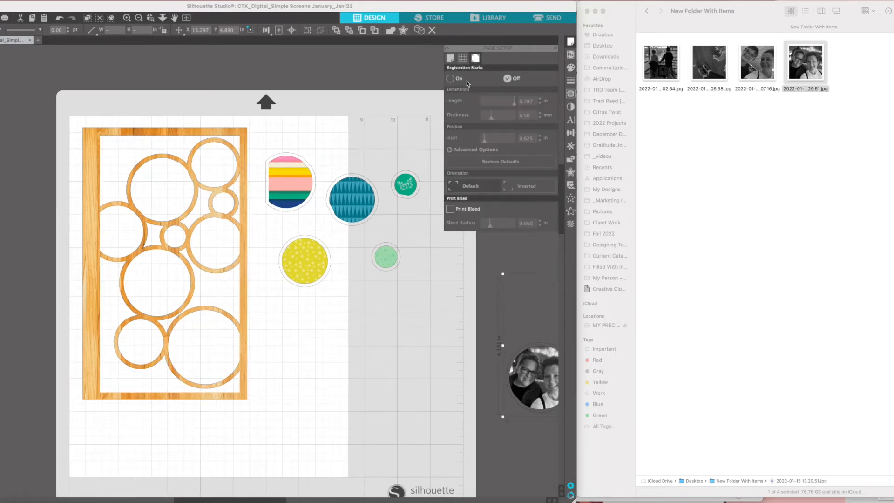
{"action": "left_click", "coordinate": [451, 79]}
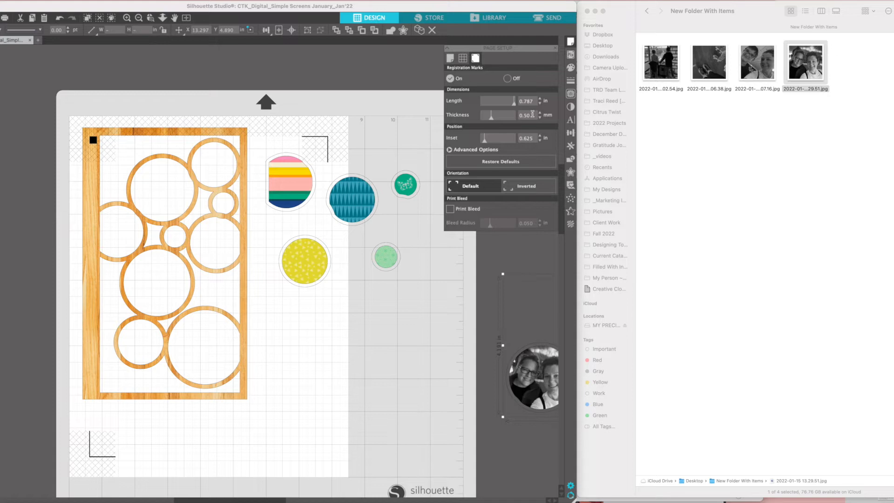
{"action": "left_click", "coordinate": [539, 117]}
{"action": "left_click", "coordinate": [540, 118]}
{"action": "left_click", "coordinate": [540, 140]}
{"action": "left_click", "coordinate": [540, 140]}
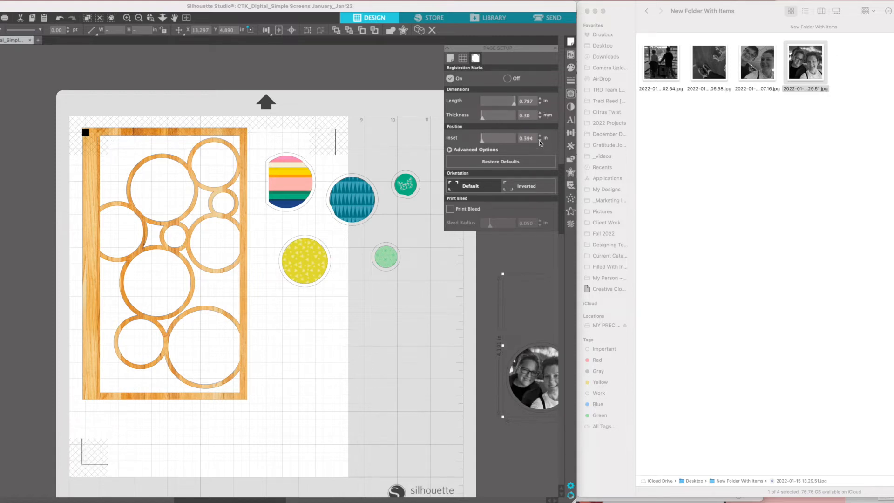
{"action": "left_click", "coordinate": [540, 103]}
{"action": "left_click", "coordinate": [540, 104]}
{"action": "left_click_drag", "start_coordinate": [511, 107], "coordinate": [475, 107]}
- Move the wood frame inside the registration marks and stack the five patterned circles with their offsets in a column beside it
{"action": "left_click_drag", "start_coordinate": [100, 137], "coordinate": [112, 149]}
{"action": "left_click_drag", "start_coordinate": [285, 180], "coordinate": [289, 170]}
{"action": "left_click", "coordinate": [355, 192]}
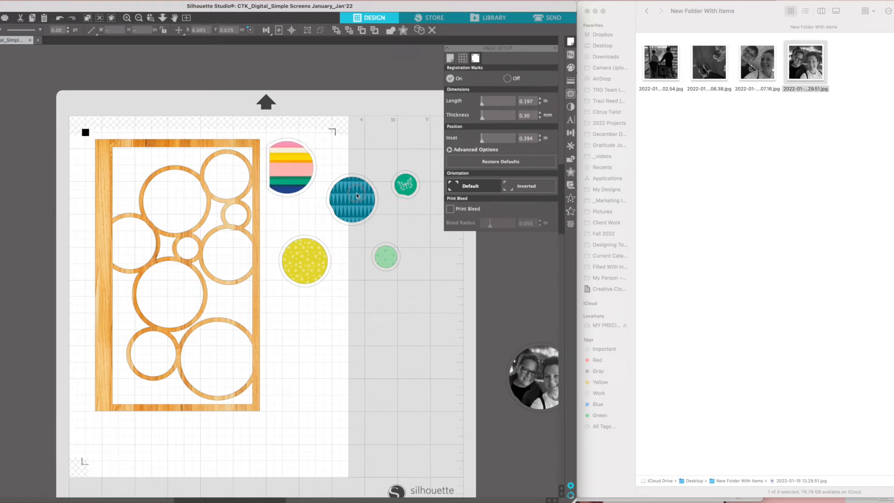
{"action": "left_click_drag", "start_coordinate": [355, 191], "coordinate": [295, 341]}
{"action": "left_click_drag", "start_coordinate": [311, 271], "coordinate": [302, 243]}
{"action": "left_click_drag", "start_coordinate": [407, 190], "coordinate": [274, 282]}
{"action": "left_click", "coordinate": [386, 258]}
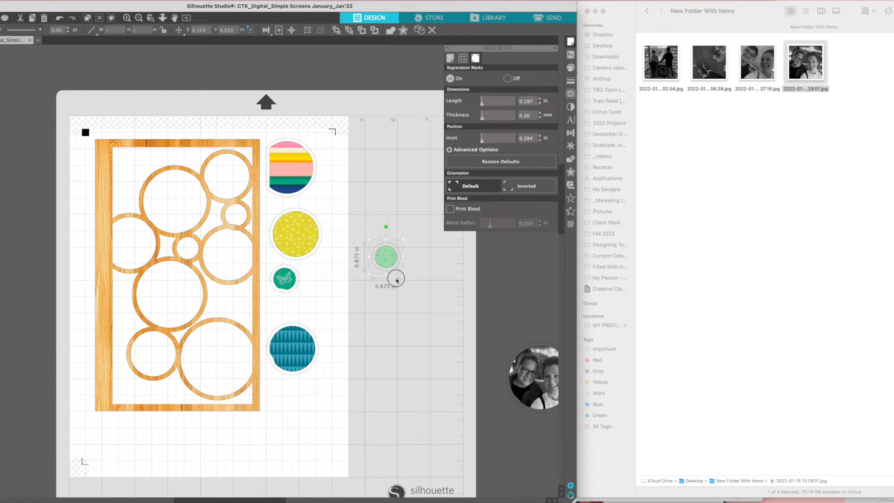
{"action": "left_click_drag", "start_coordinate": [372, 280], "coordinate": [296, 324]}
{"action": "left_click", "coordinate": [345, 303]}
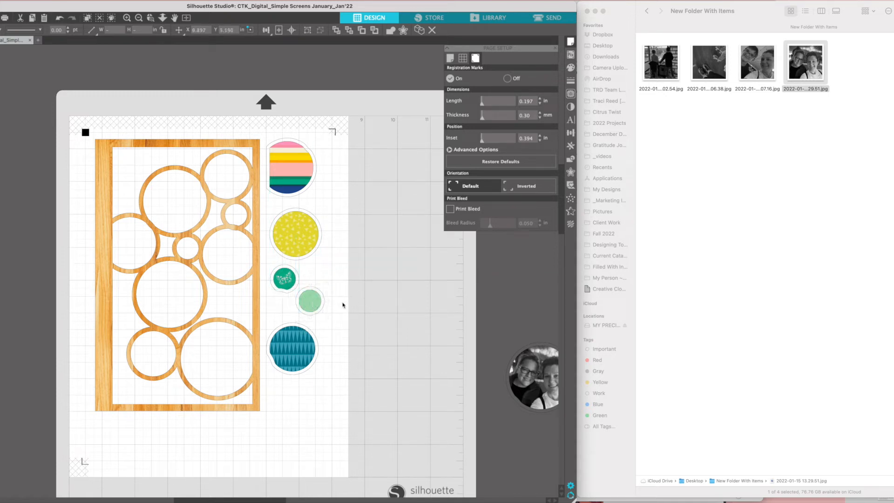
- Try pulling the teal patterned circle away from its offset outline to inspect both, and undo the move
{"action": "left_click", "coordinate": [294, 348]}
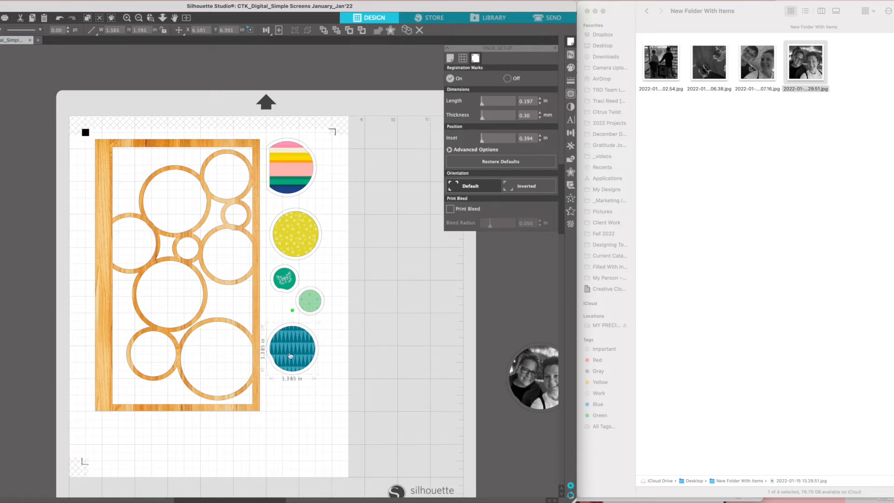
{"action": "left_click_drag", "start_coordinate": [293, 348], "coordinate": [384, 327]}
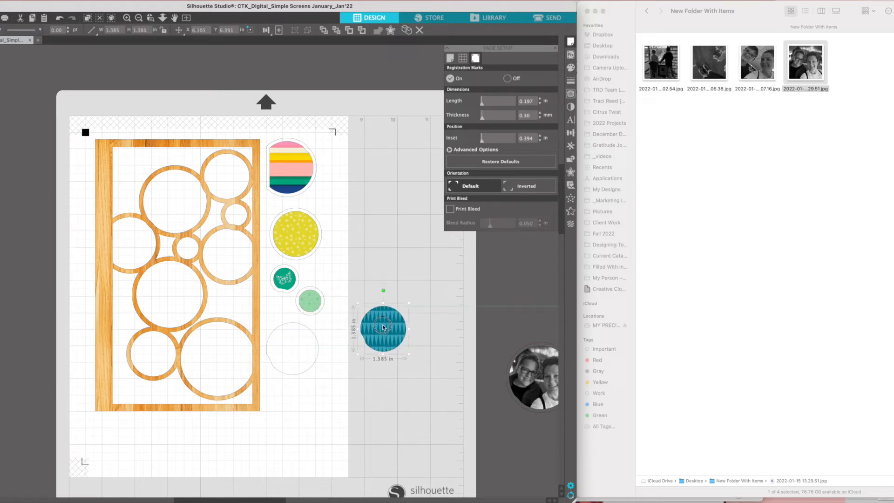
{"action": "scroll", "coordinate": [383, 328], "scroll_direction": "up", "scroll_amount": 2}
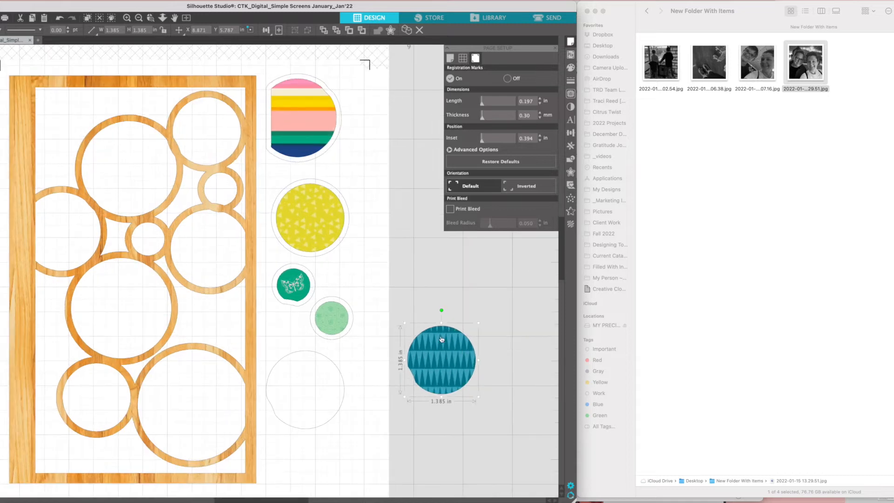
{"action": "scroll", "coordinate": [422, 348], "scroll_direction": "down", "scroll_amount": 2}
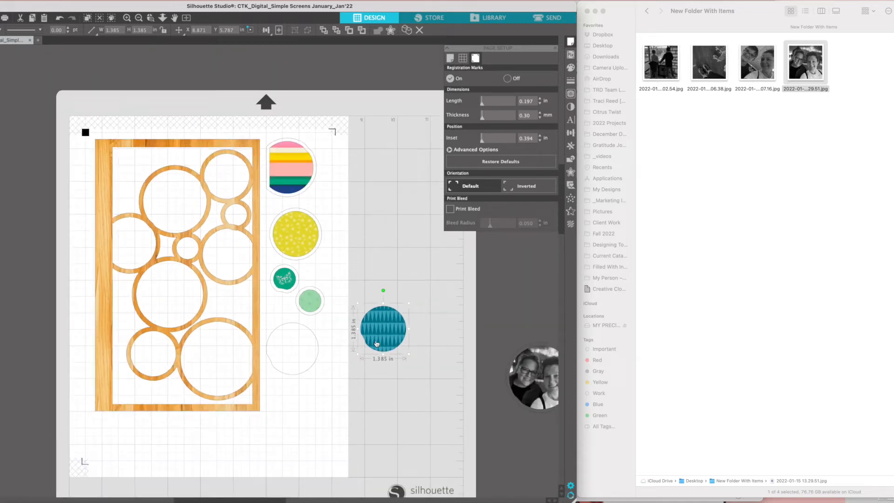
{"action": "key", "text": "super+z"}
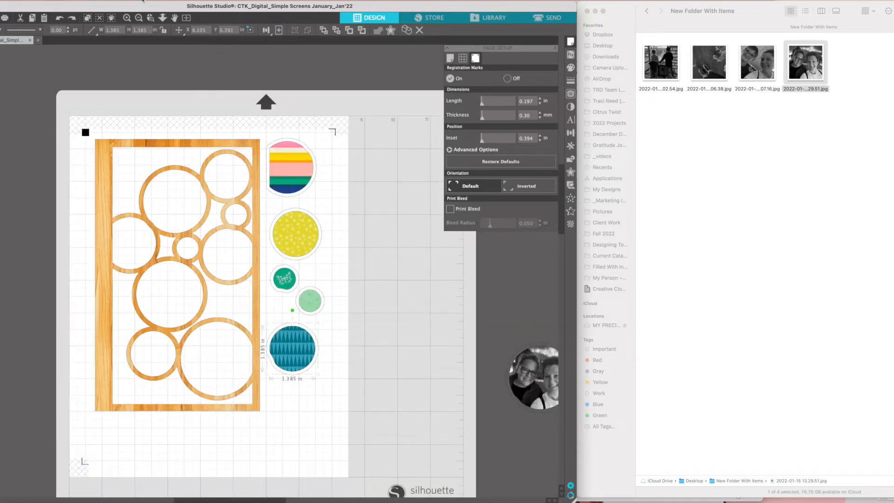
- Move the frame and the column of patterned circles slightly down the page, away from the upper registration marks
{"action": "left_click", "coordinate": [99, 160]}
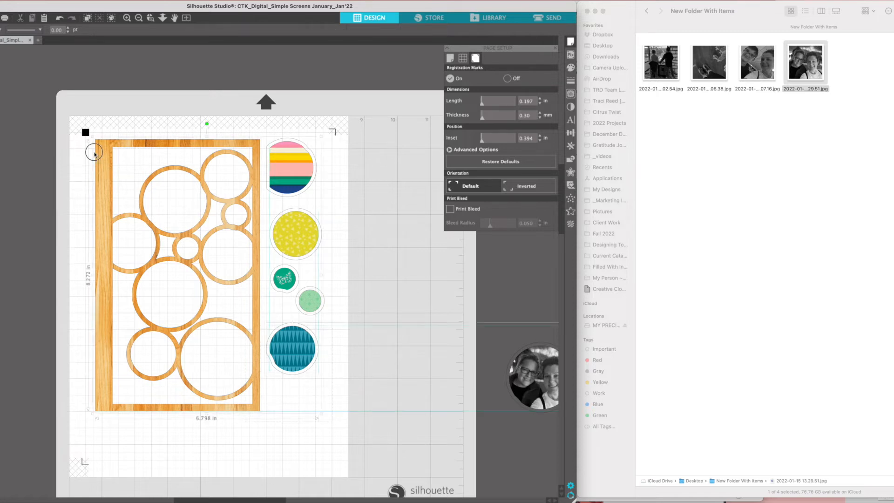
{"action": "left_click_drag", "start_coordinate": [108, 157], "coordinate": [108, 168]}
{"action": "left_click", "coordinate": [401, 242]}
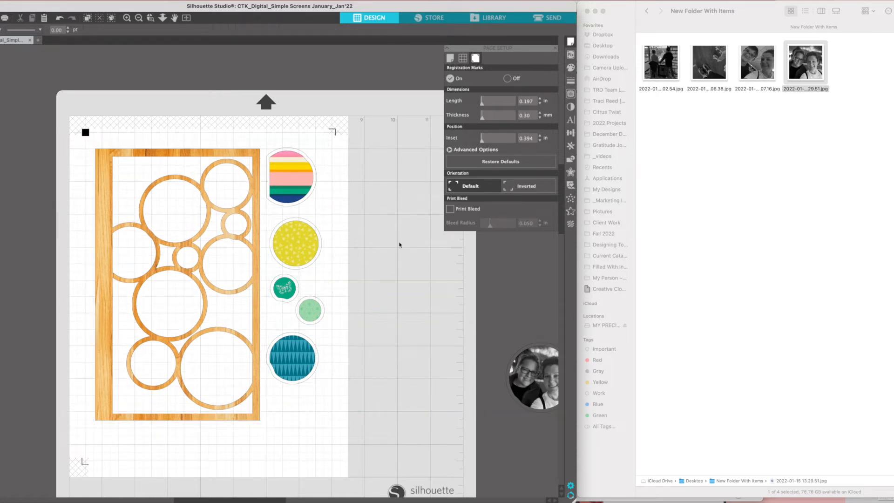
- Delete the five patterned circles beside the frame, keeping only their offset outlines
{"action": "left_click", "coordinate": [293, 363]}
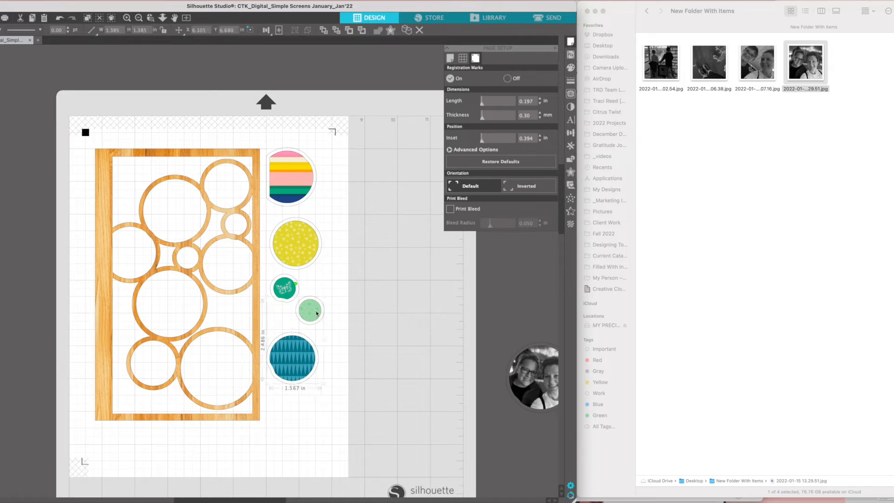
{"action": "left_click", "coordinate": [294, 260], "text": "shift"}
{"action": "left_click", "coordinate": [290, 186], "text": "shift"}
{"action": "key", "text": "Delete"}
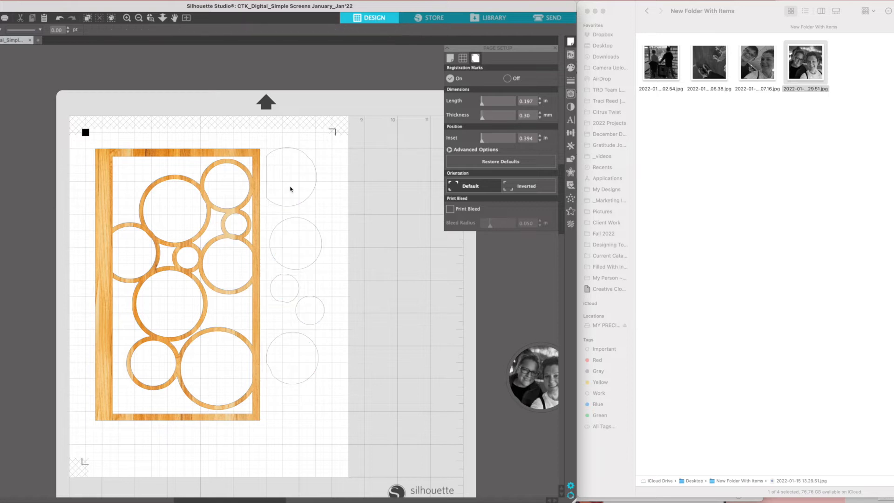